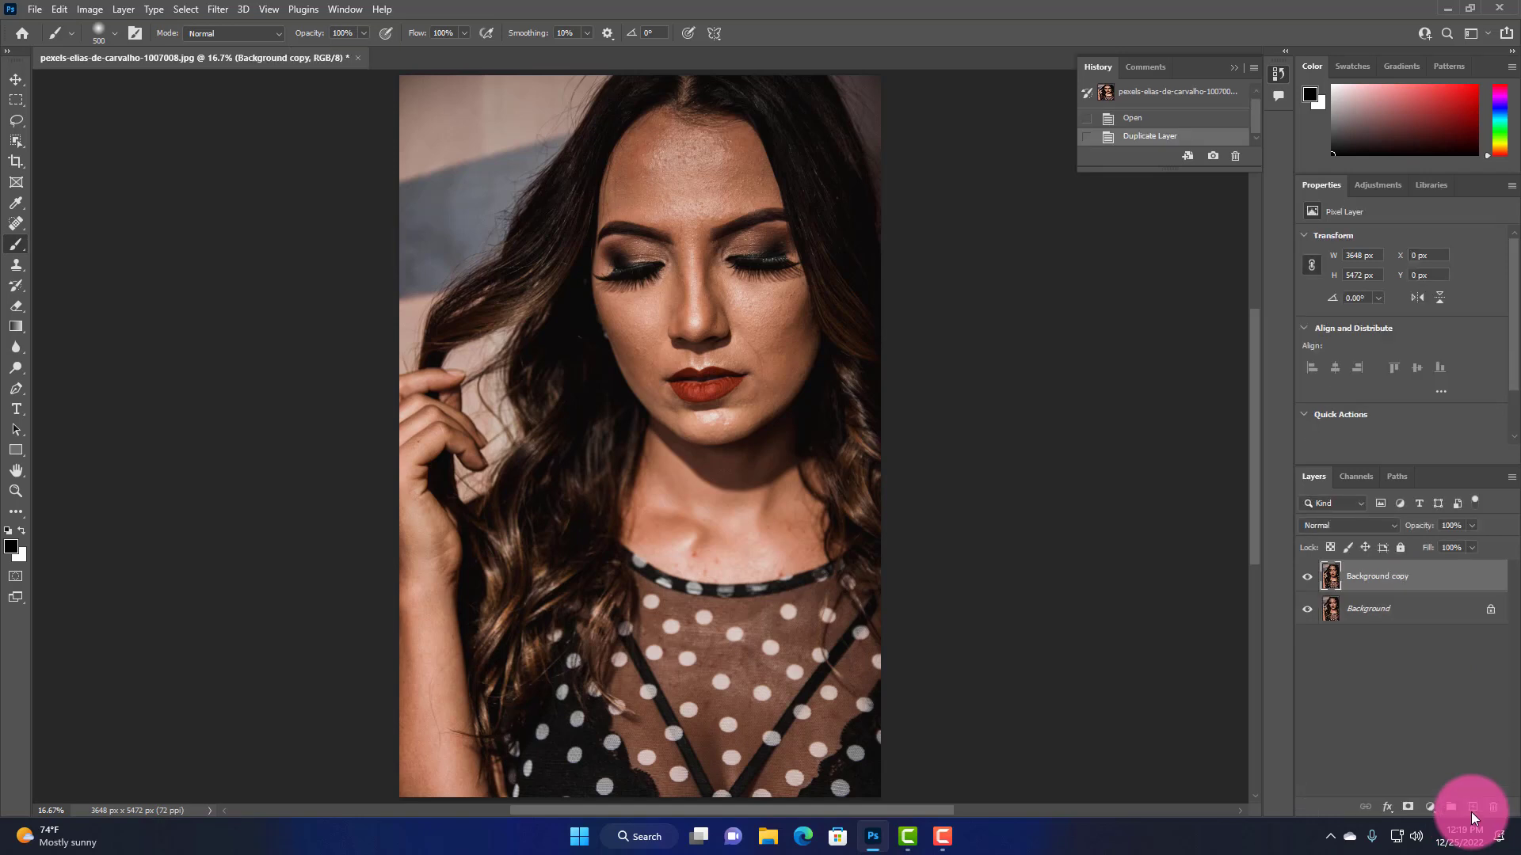
Set the Background copy layer's blend mode to Vivid Light and invert the layer's colors
{"action": "left_click", "coordinate": [1332, 525]}
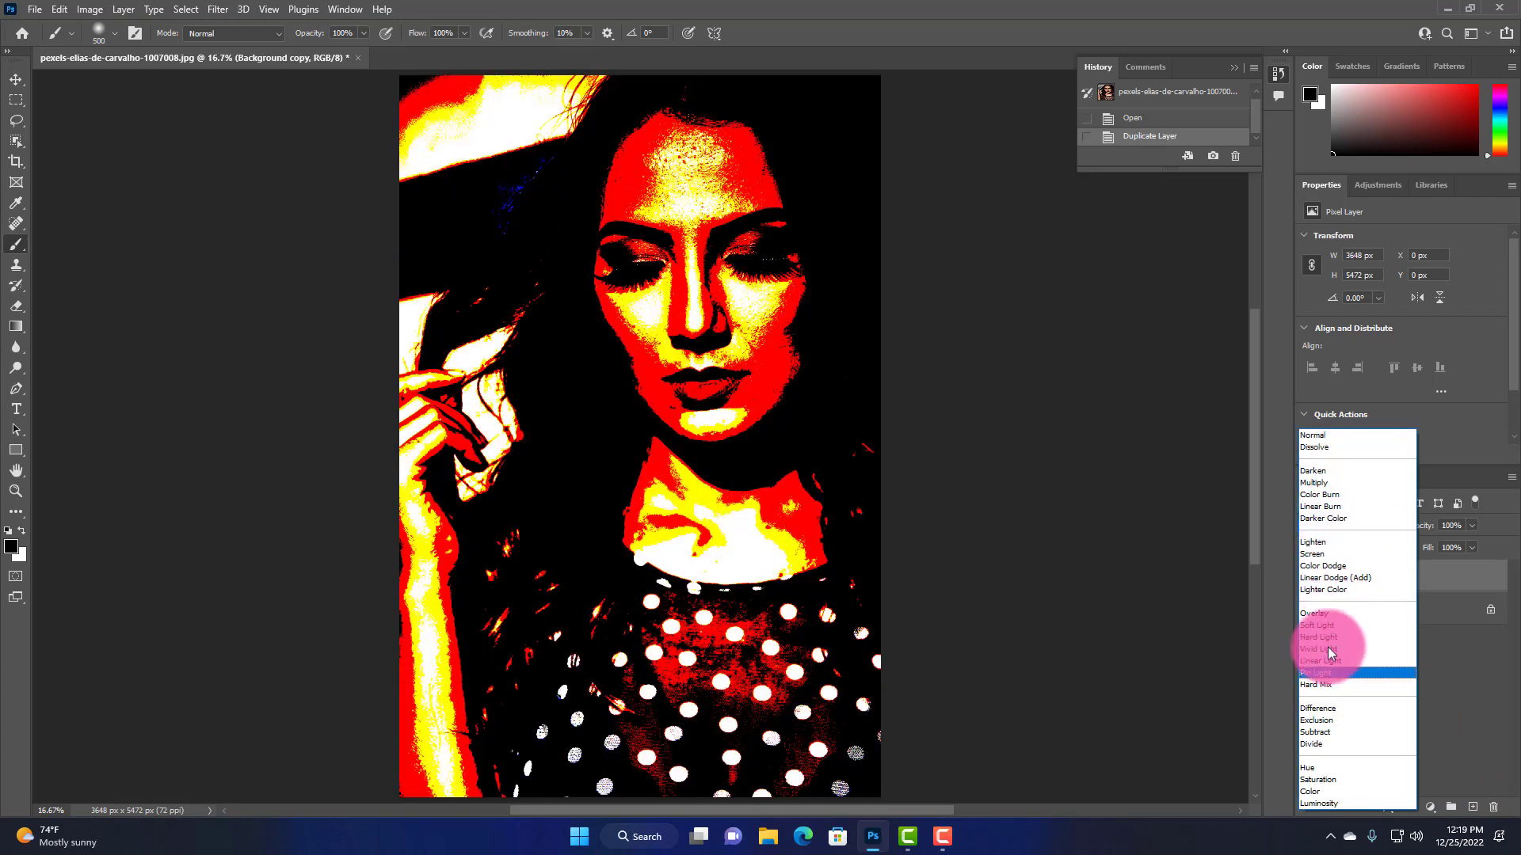
{"action": "left_click", "coordinate": [1328, 649]}
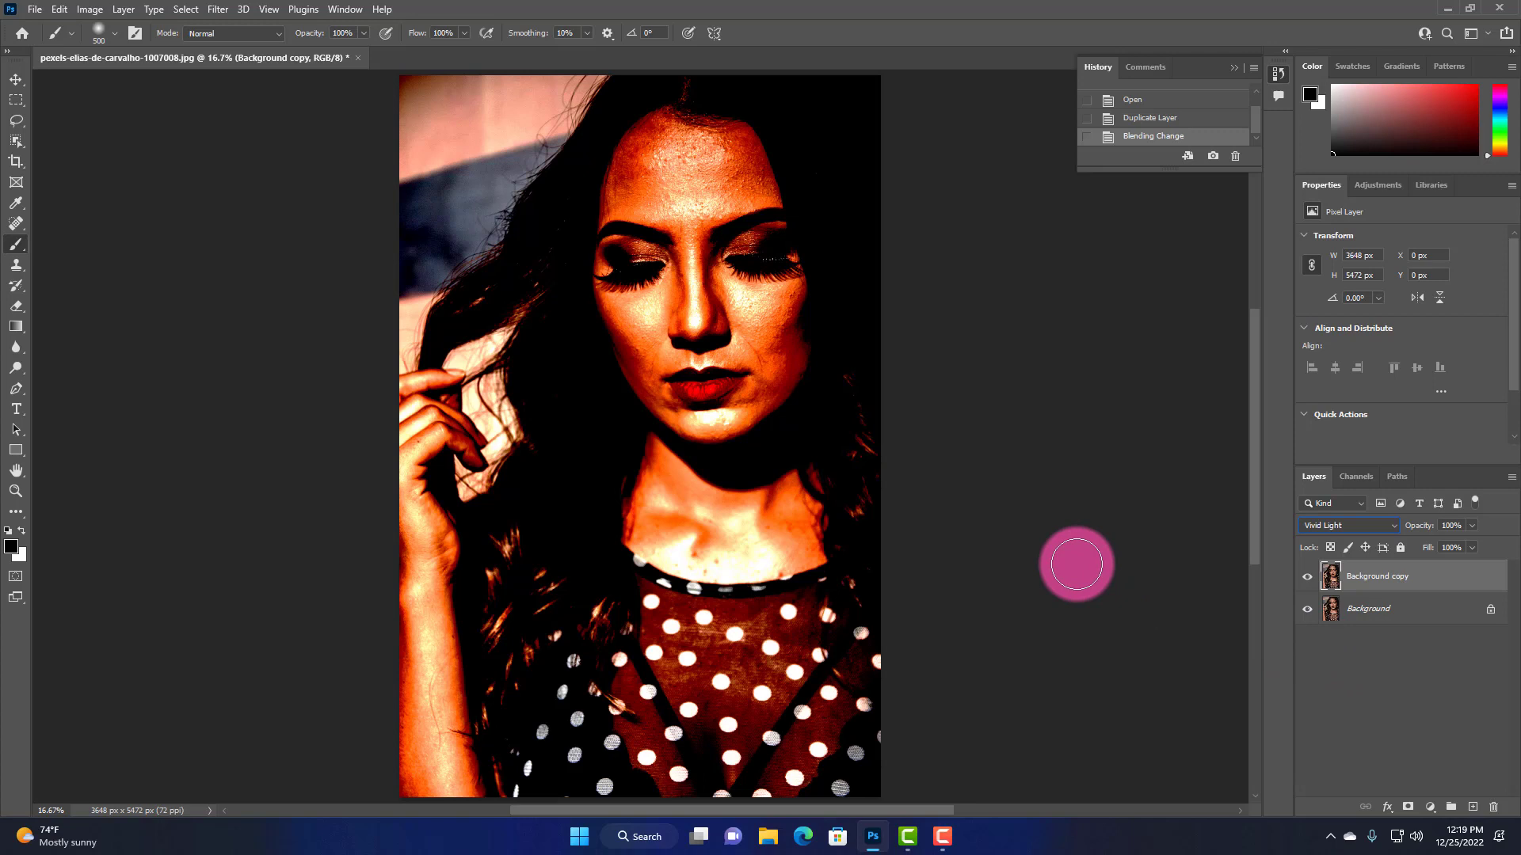
{"action": "key", "text": "ctrl+i"}
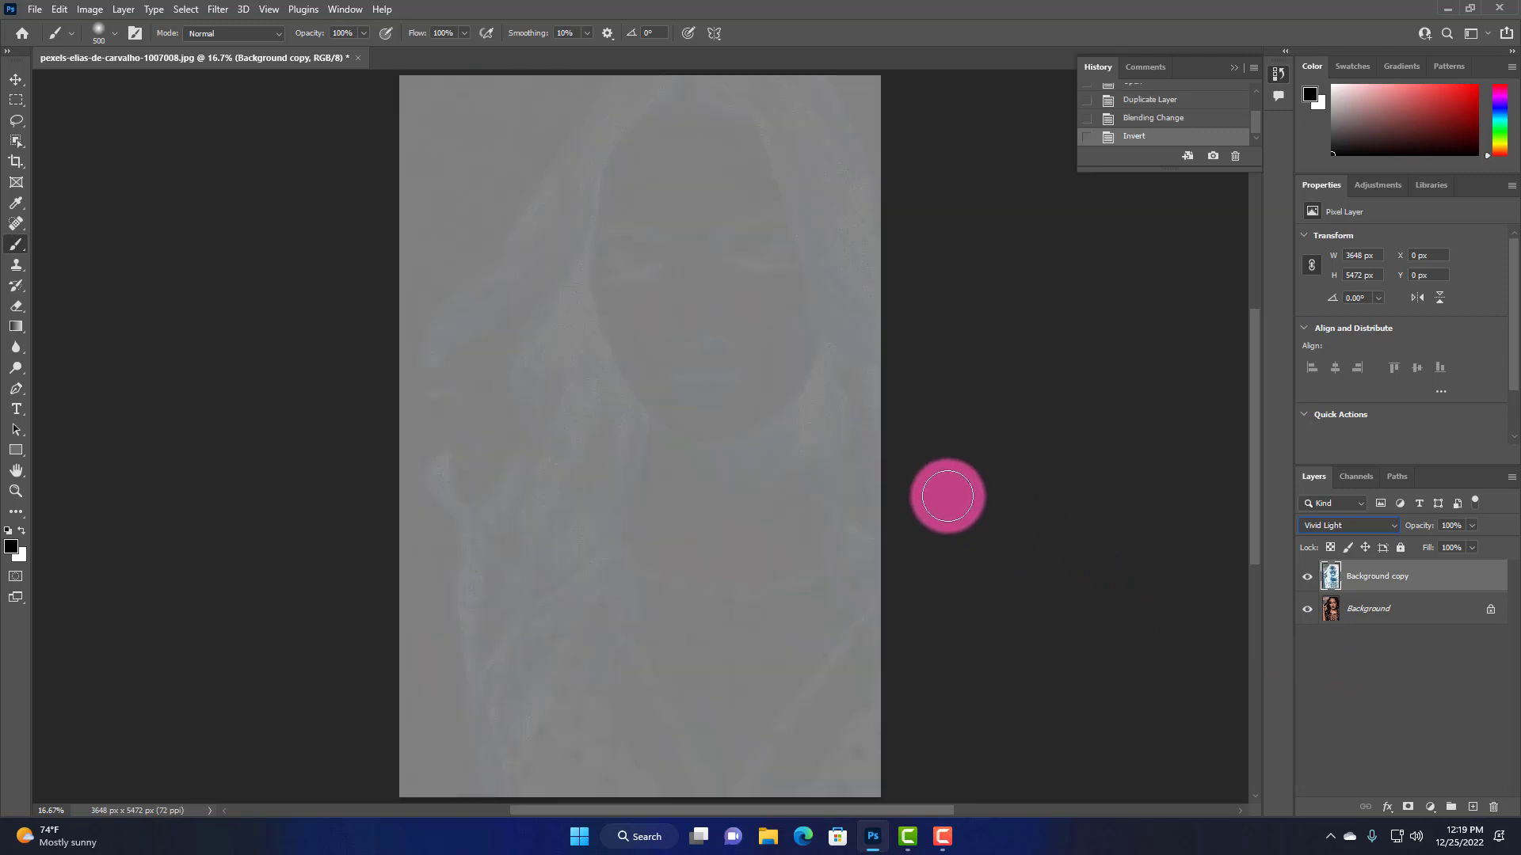
Apply a High Pass filter to the inverted layer, previewing the cheek skin and adjusting the radius until the skin looks smooth
{"action": "left_click", "coordinate": [218, 9]}
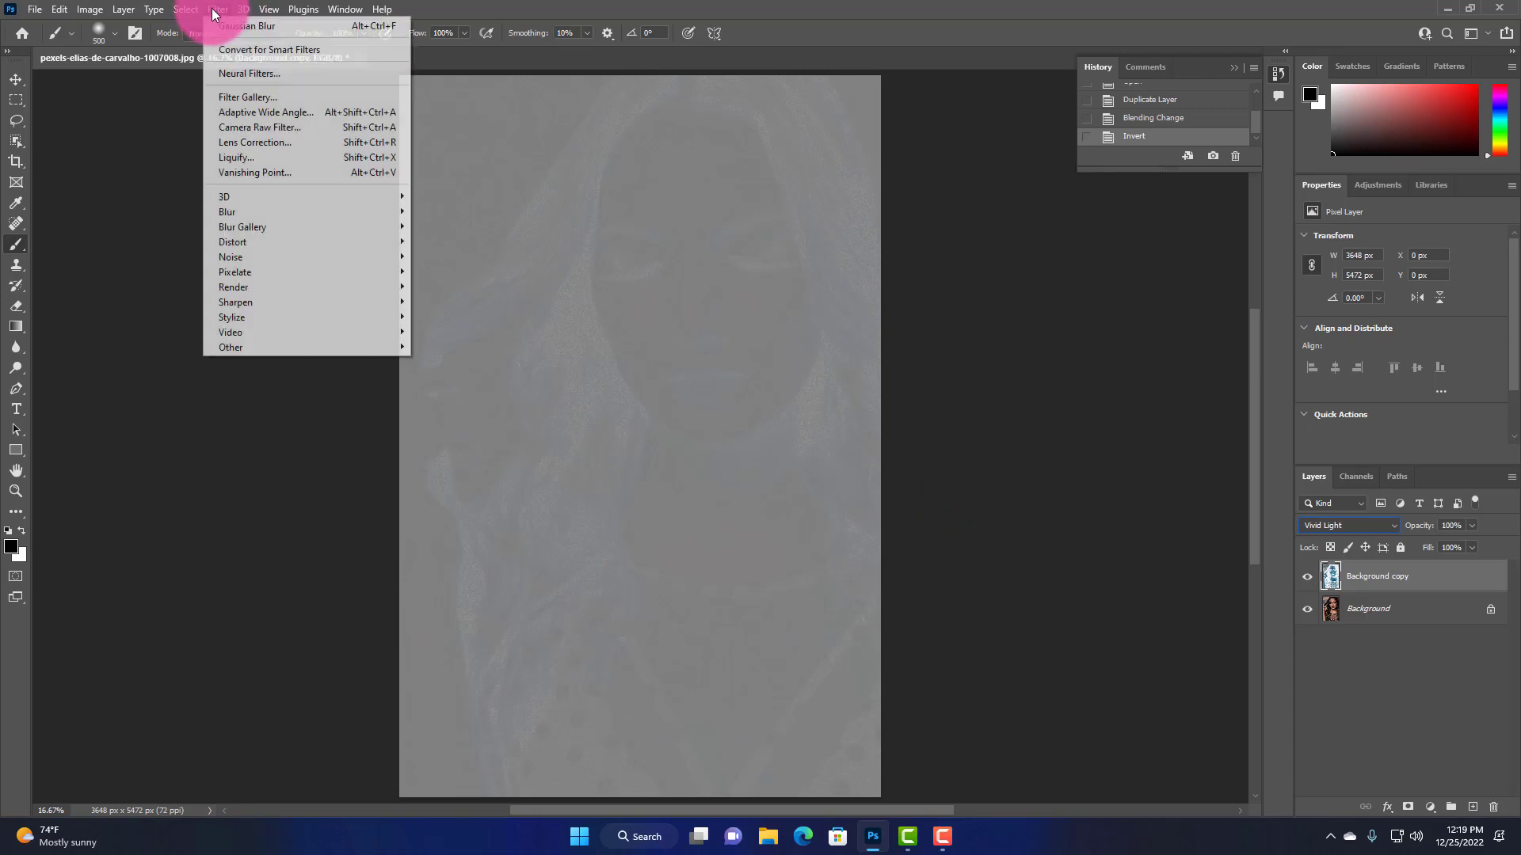
{"action": "mouse_move", "coordinate": [254, 352]}
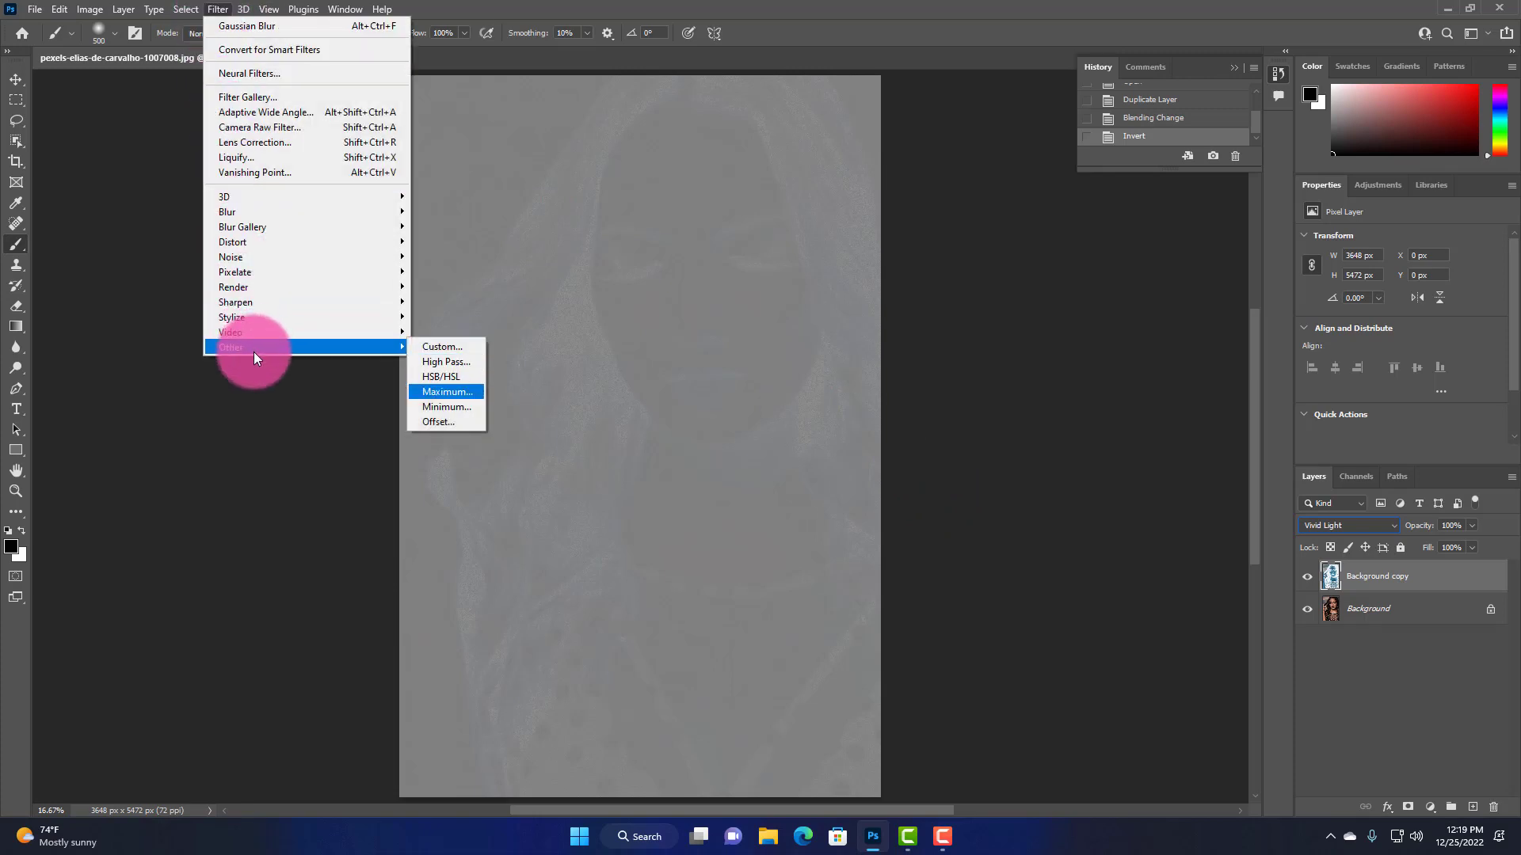
{"action": "left_click", "coordinate": [432, 365]}
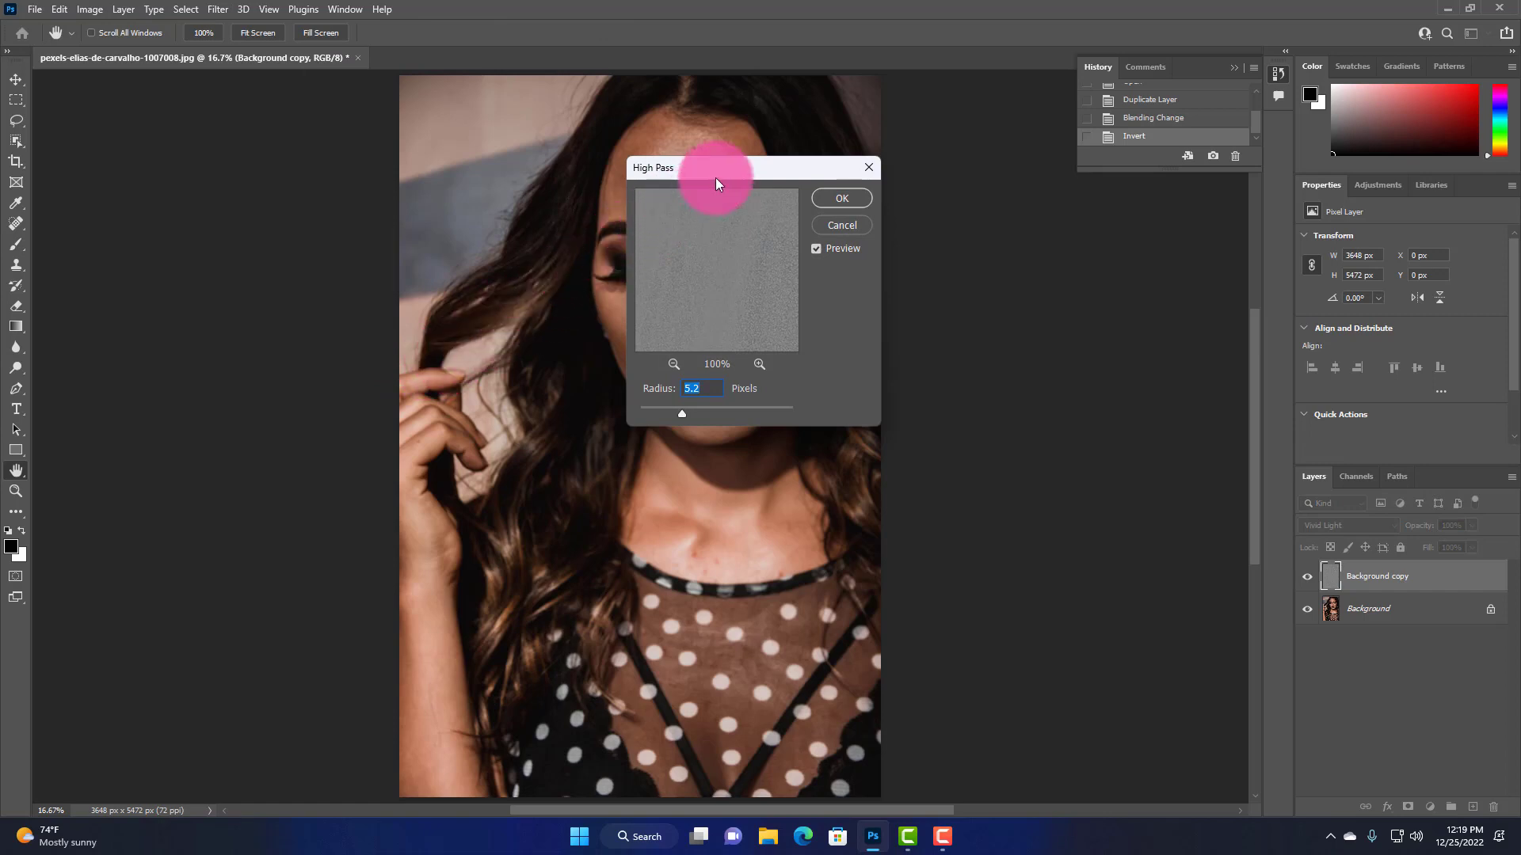
{"action": "left_click_drag", "start_coordinate": [715, 177], "coordinate": [914, 288]}
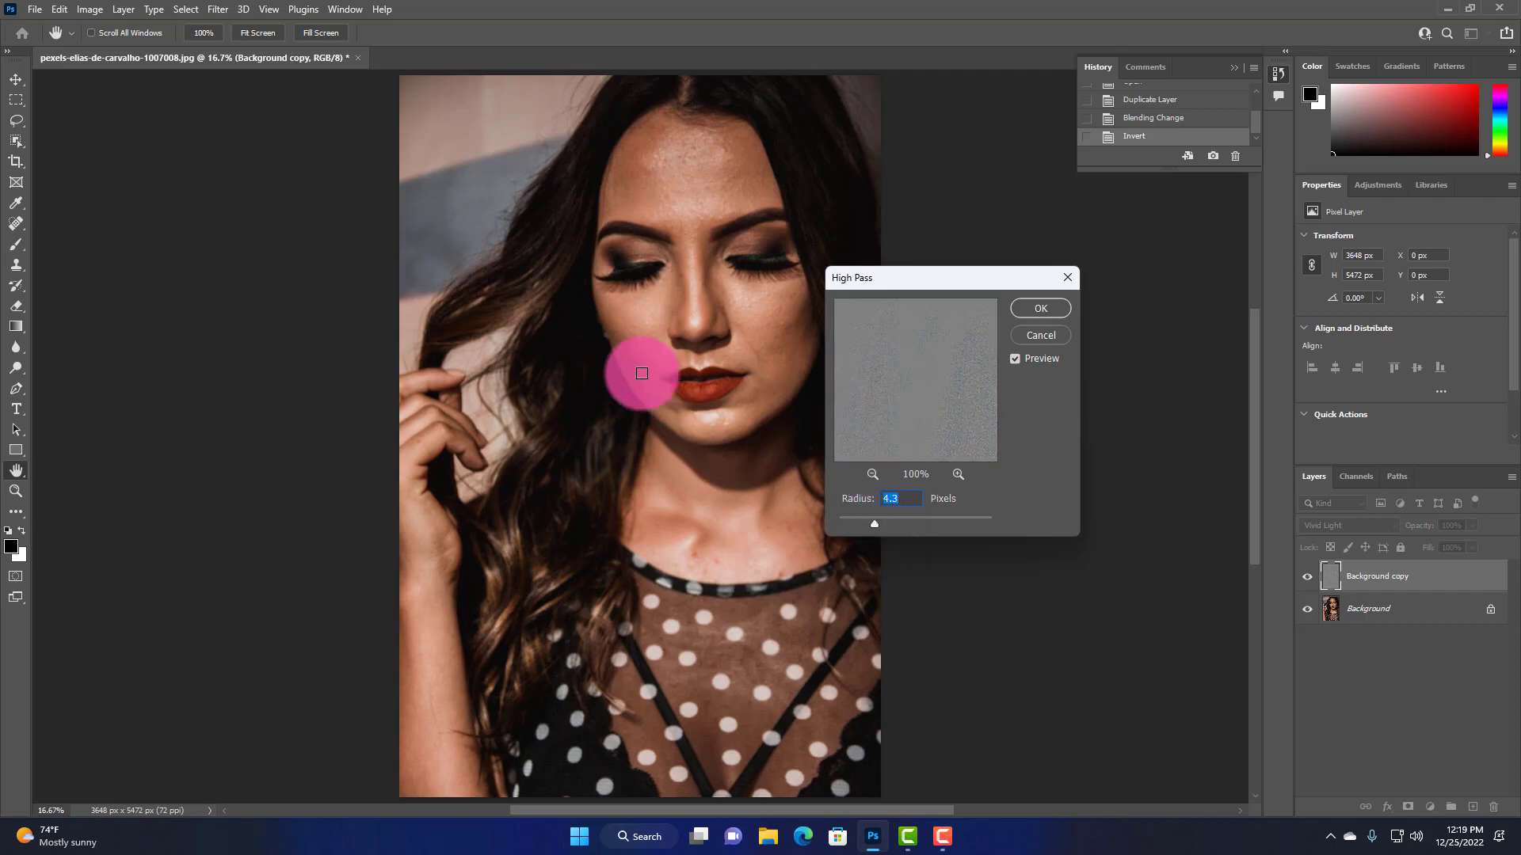
{"action": "left_click", "coordinate": [733, 341]}
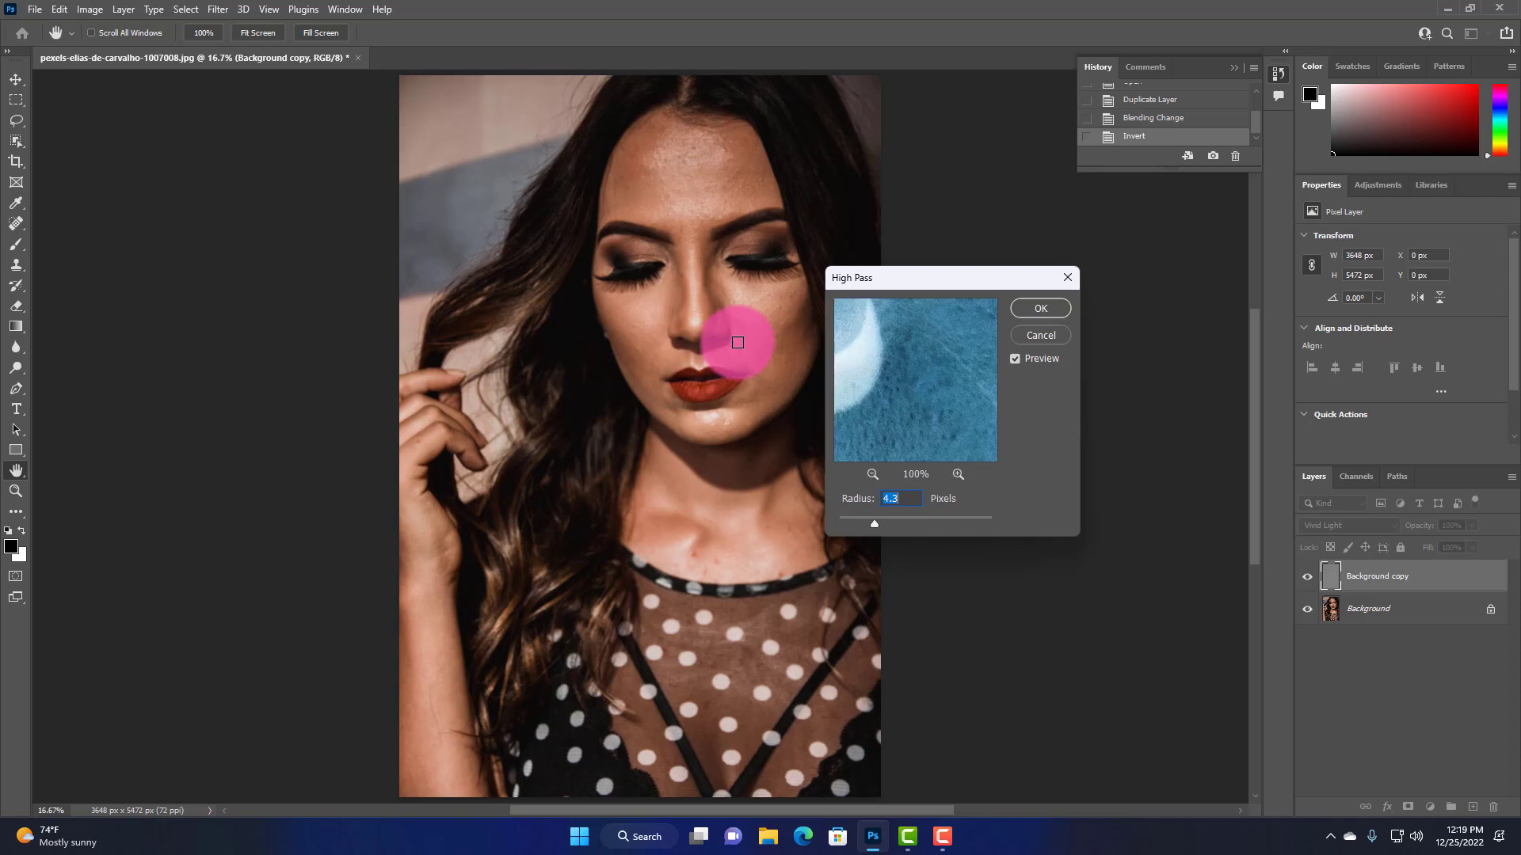
{"action": "left_click", "coordinate": [758, 330]}
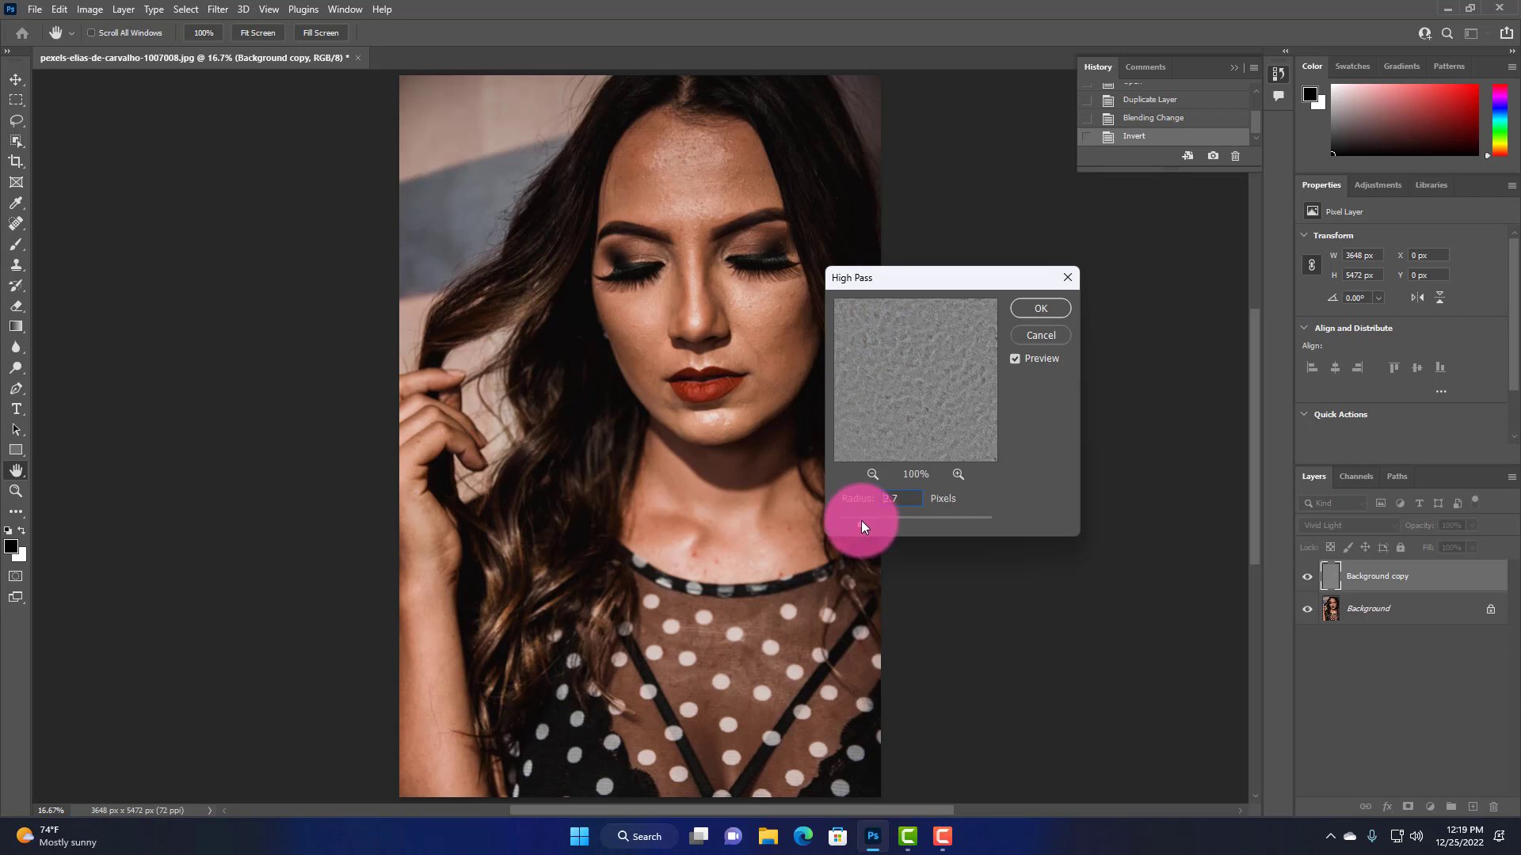
{"action": "left_click_drag", "start_coordinate": [863, 522], "coordinate": [904, 524]}
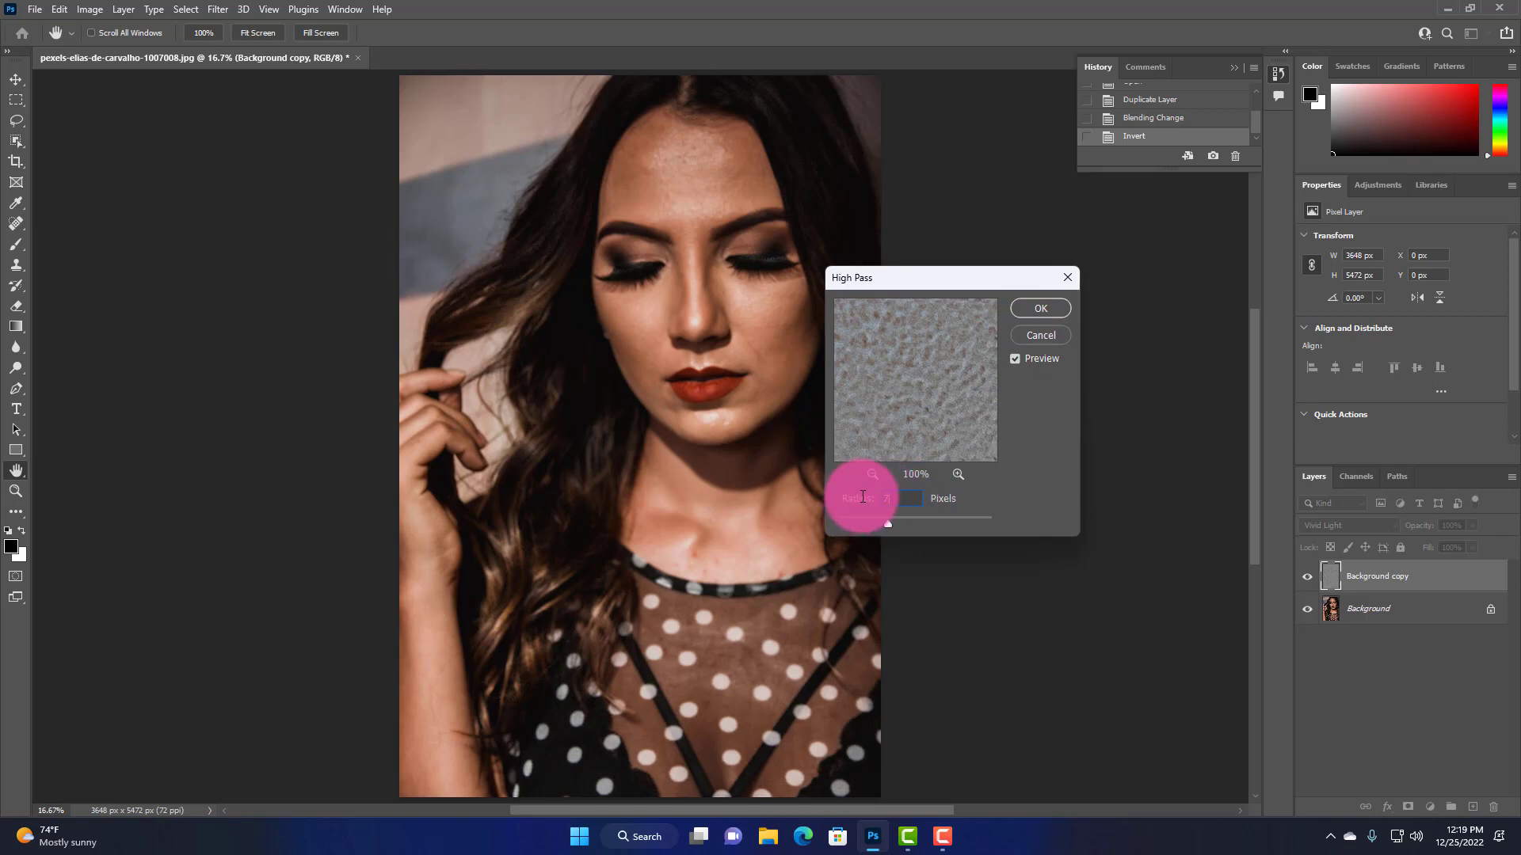
{"action": "left_click", "coordinate": [1024, 306]}
{"action": "key", "text": "b"}
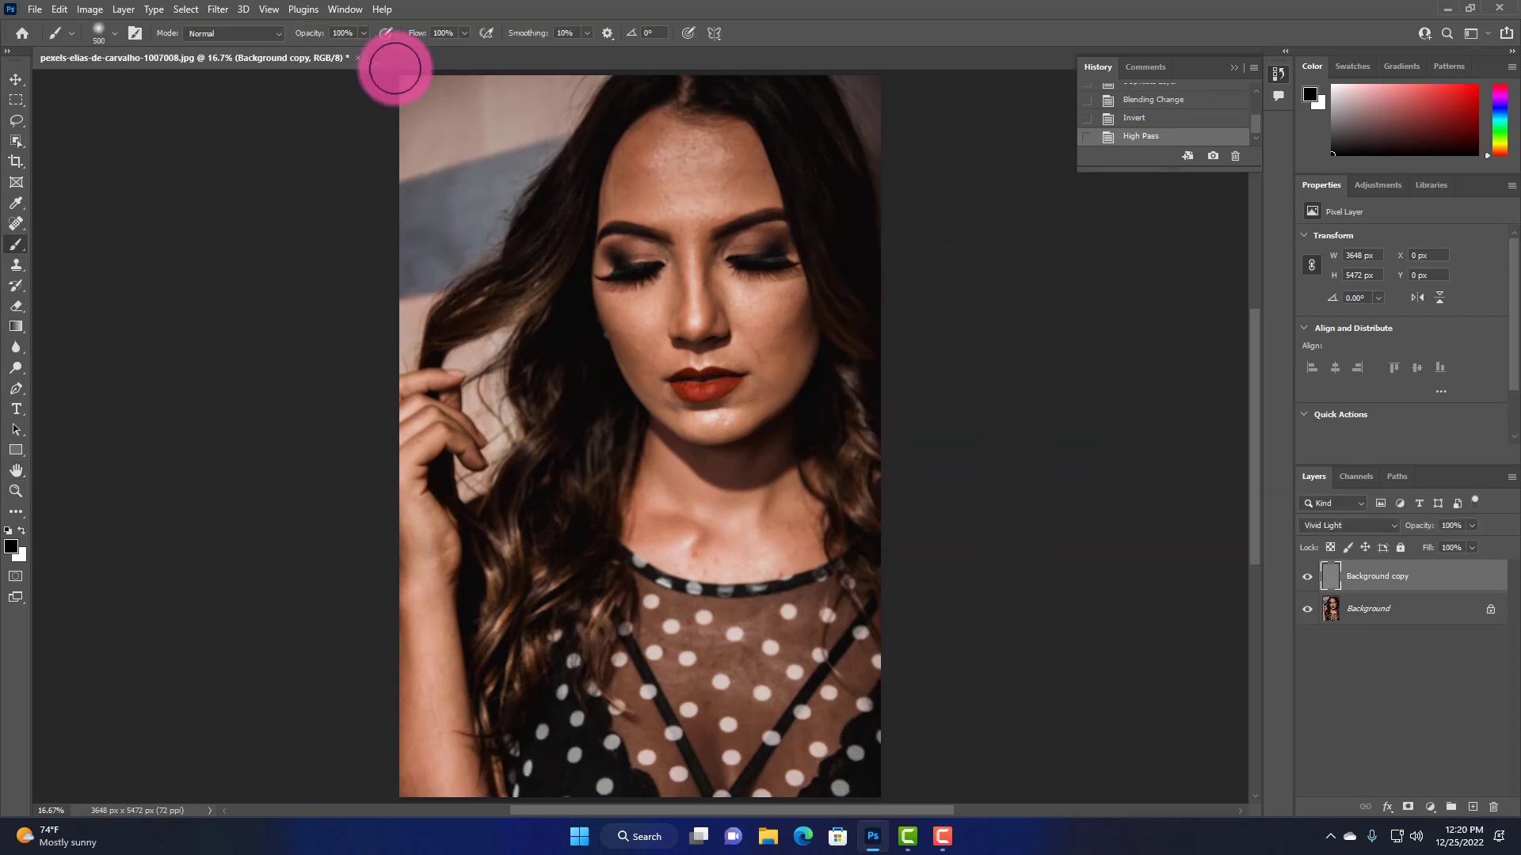
Apply a Gaussian Blur with a 1.3-pixel radius to the Background copy layer
{"action": "left_click", "coordinate": [217, 10]}
{"action": "mouse_move", "coordinate": [282, 219]}
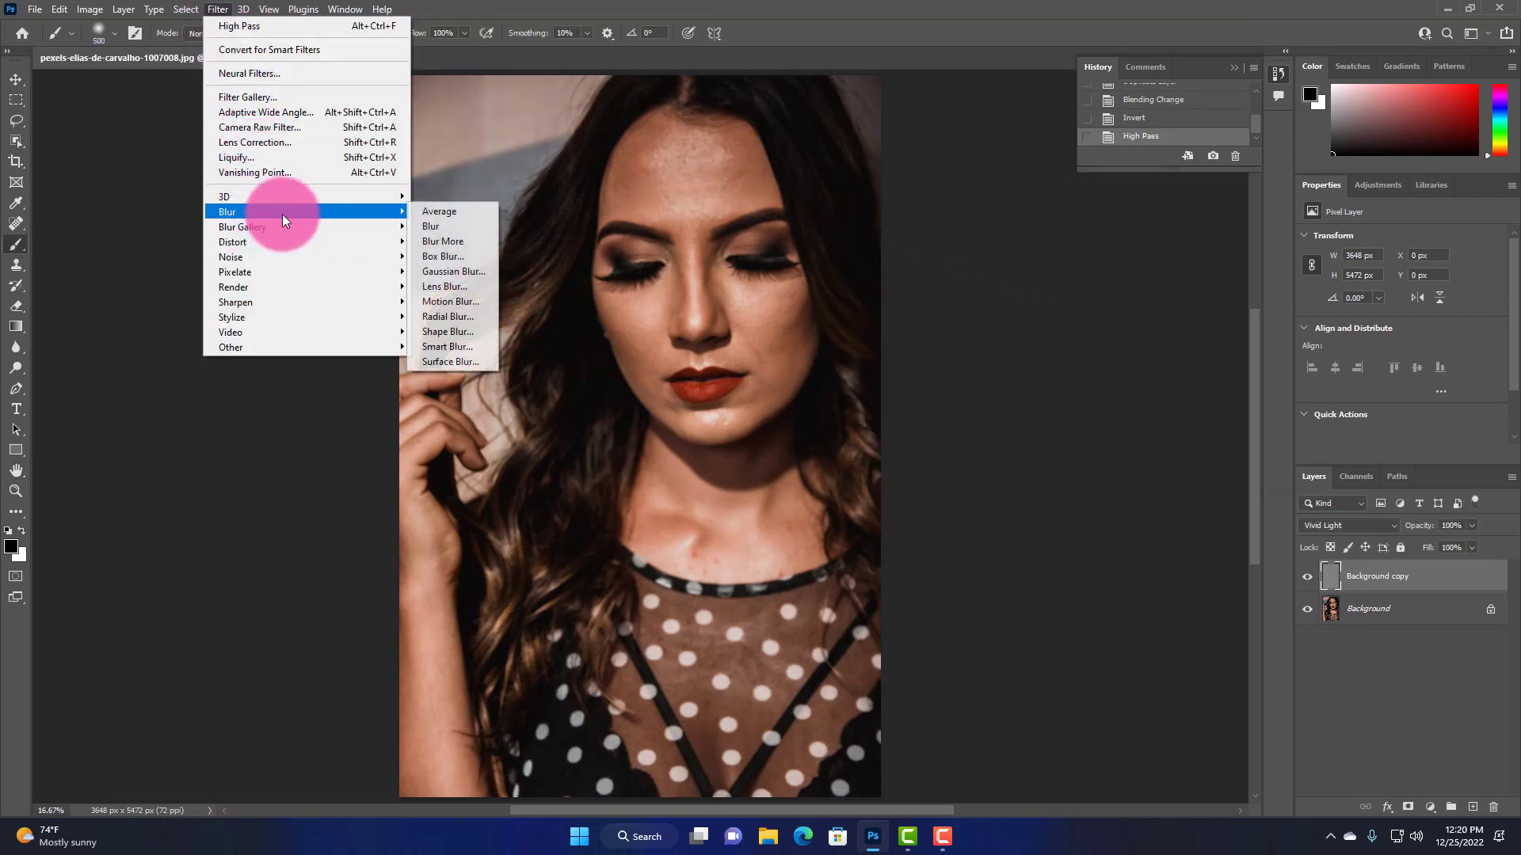
{"action": "left_click", "coordinate": [453, 269]}
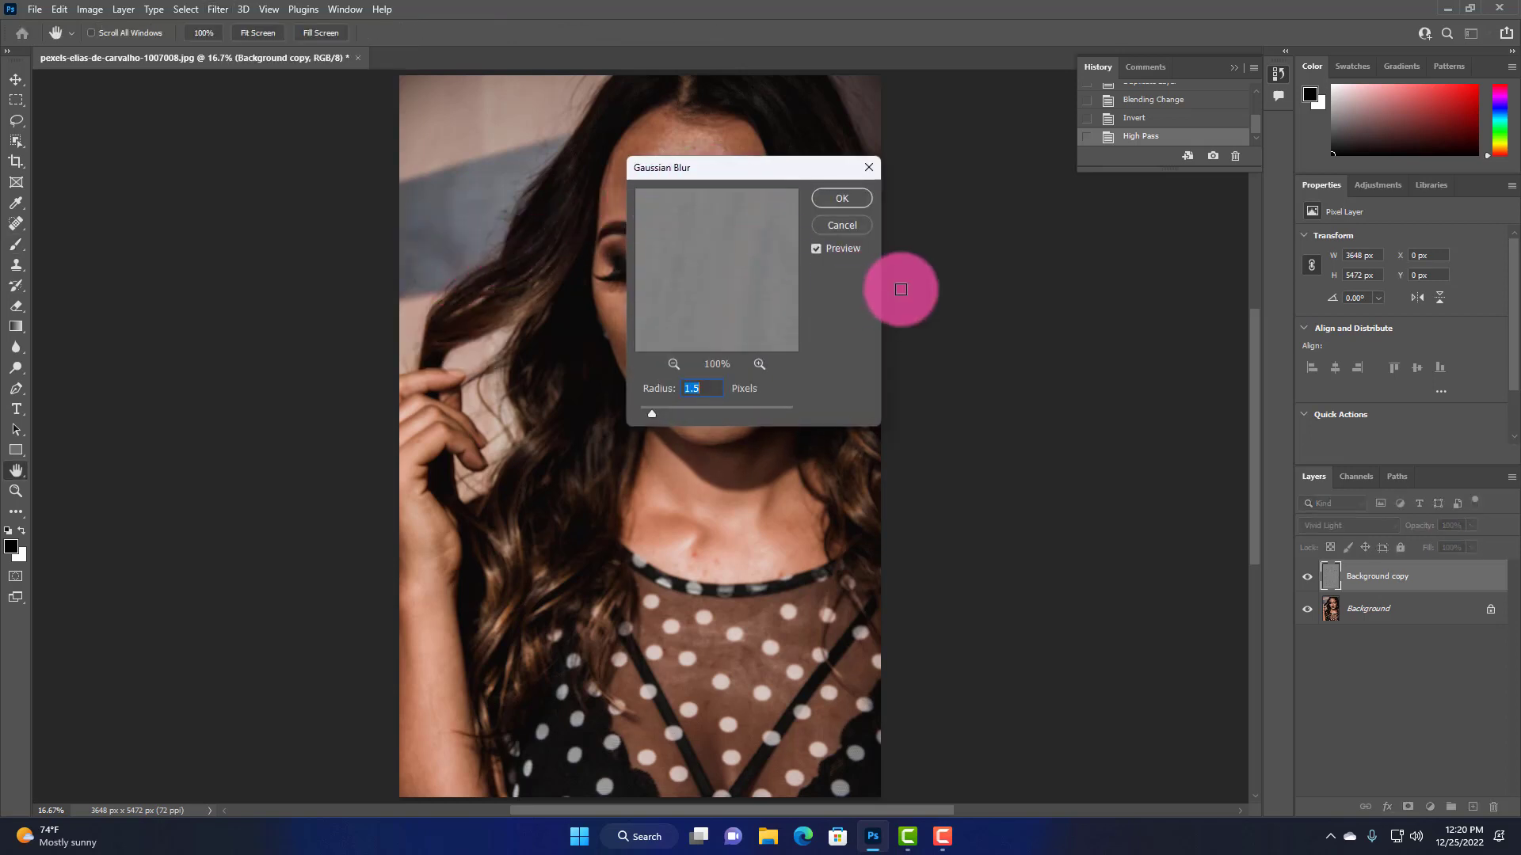
{"action": "left_click_drag", "start_coordinate": [724, 168], "coordinate": [1020, 363]}
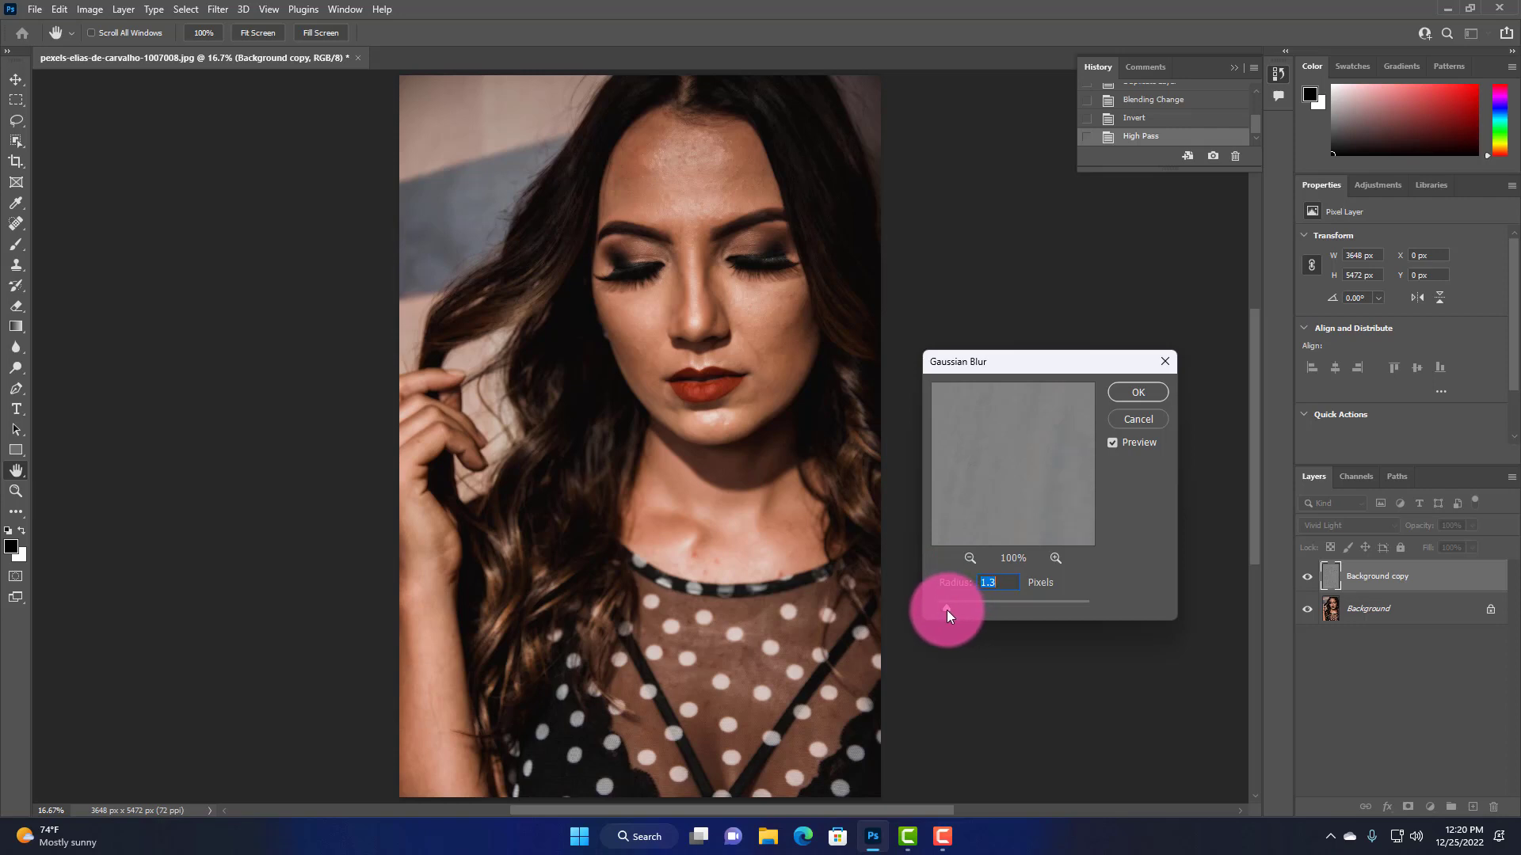
{"action": "left_click", "coordinate": [1138, 394]}
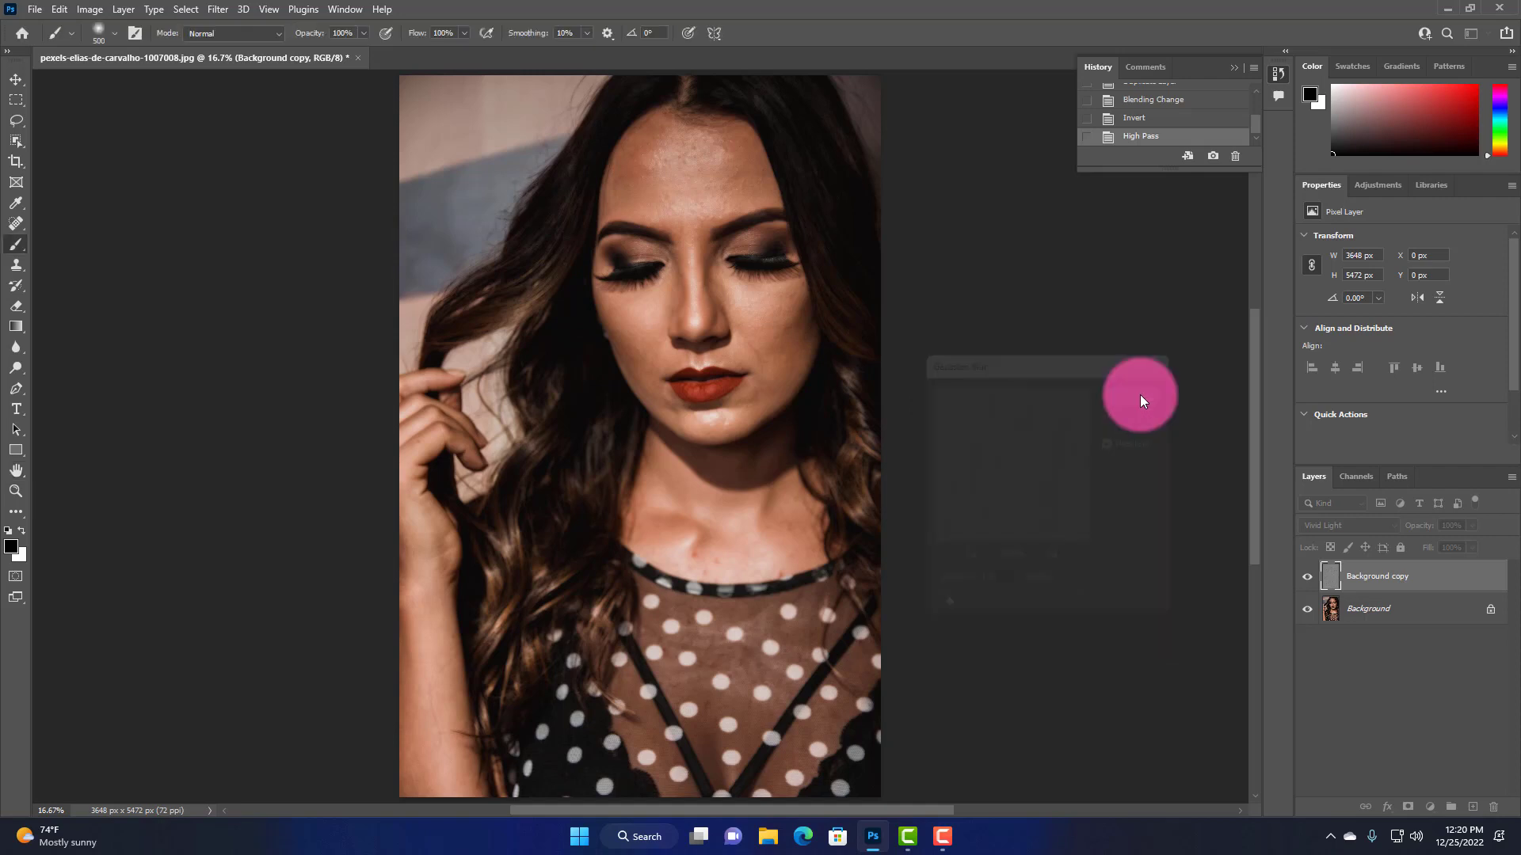
Add a layer mask to the Background copy layer and invert it to black
{"action": "left_click", "coordinate": [1407, 808]}
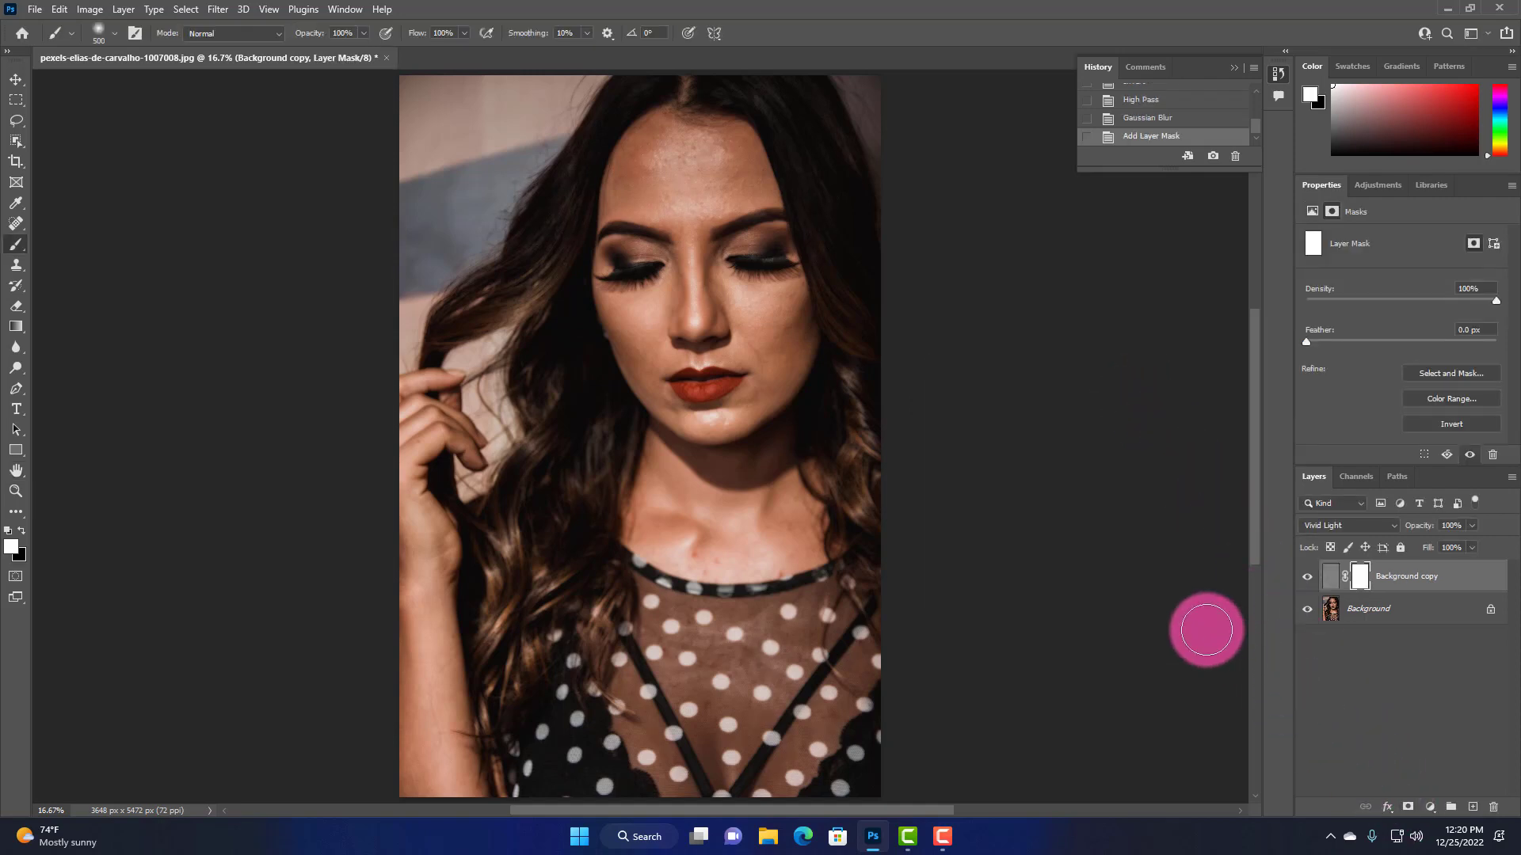
{"action": "key", "text": "ctrl+i"}
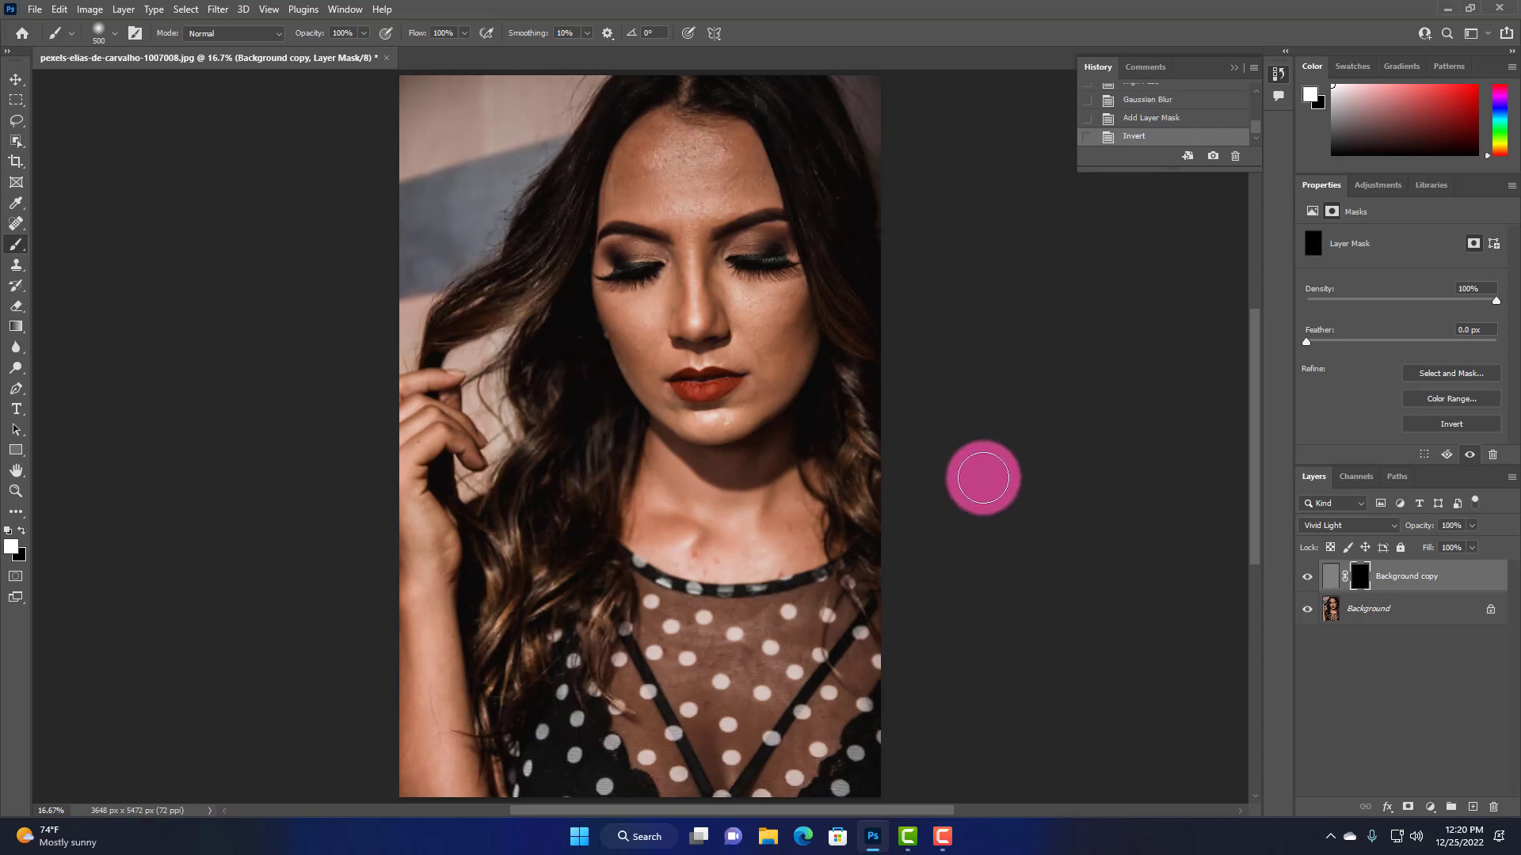
Paint white on the layer mask with a 200-pixel brush over the cheek on the image's right side to smooth the skin
{"action": "key", "text": "ctrl+plus"}
{"action": "key", "text": "ctrl+plus"}
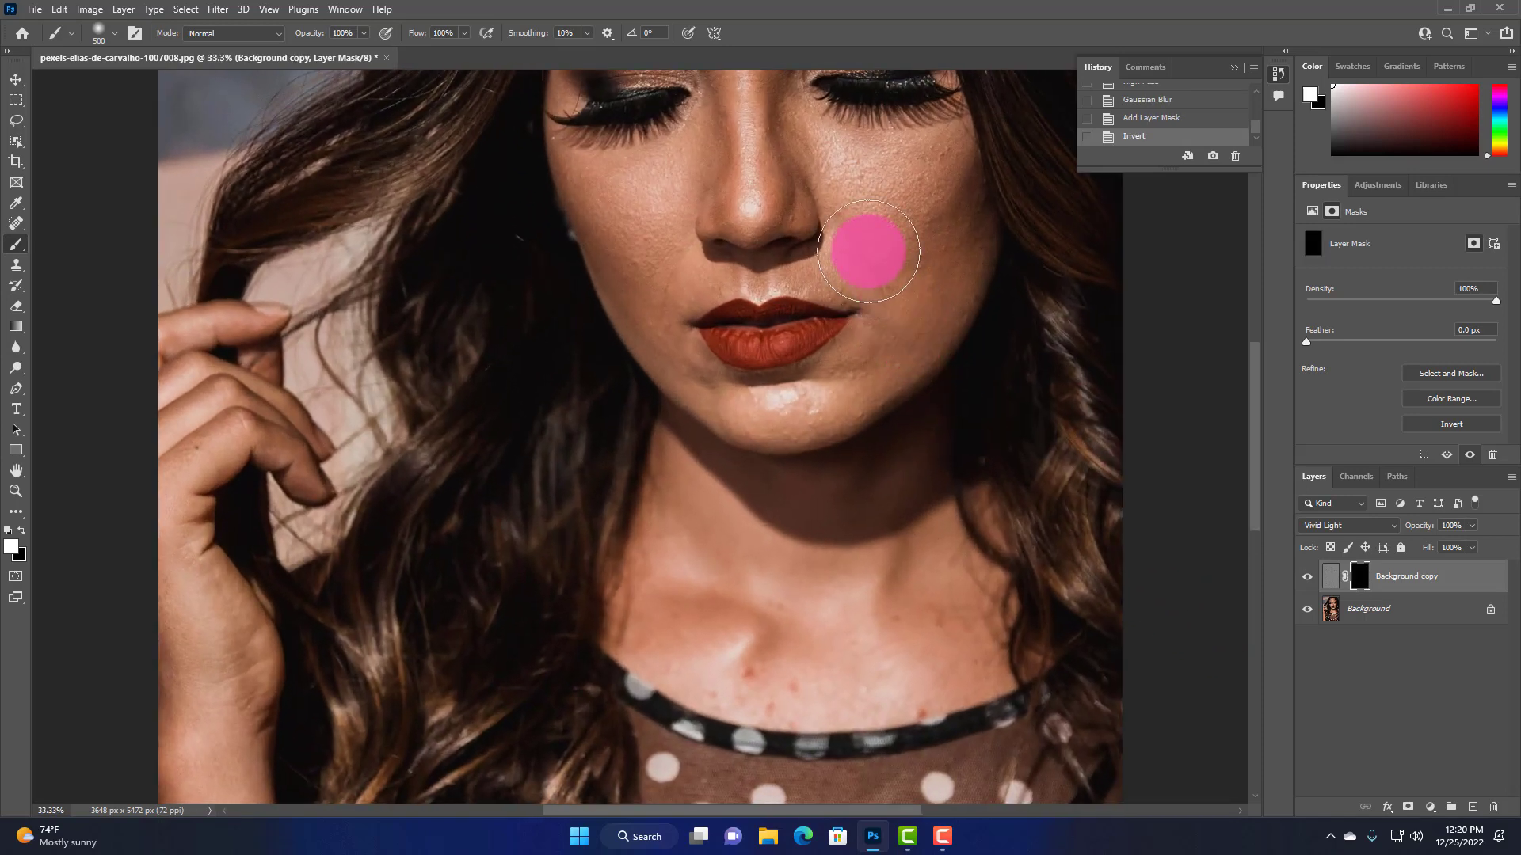
{"action": "left_click_drag", "start_coordinate": [775, 412], "coordinate": [716, 494]}
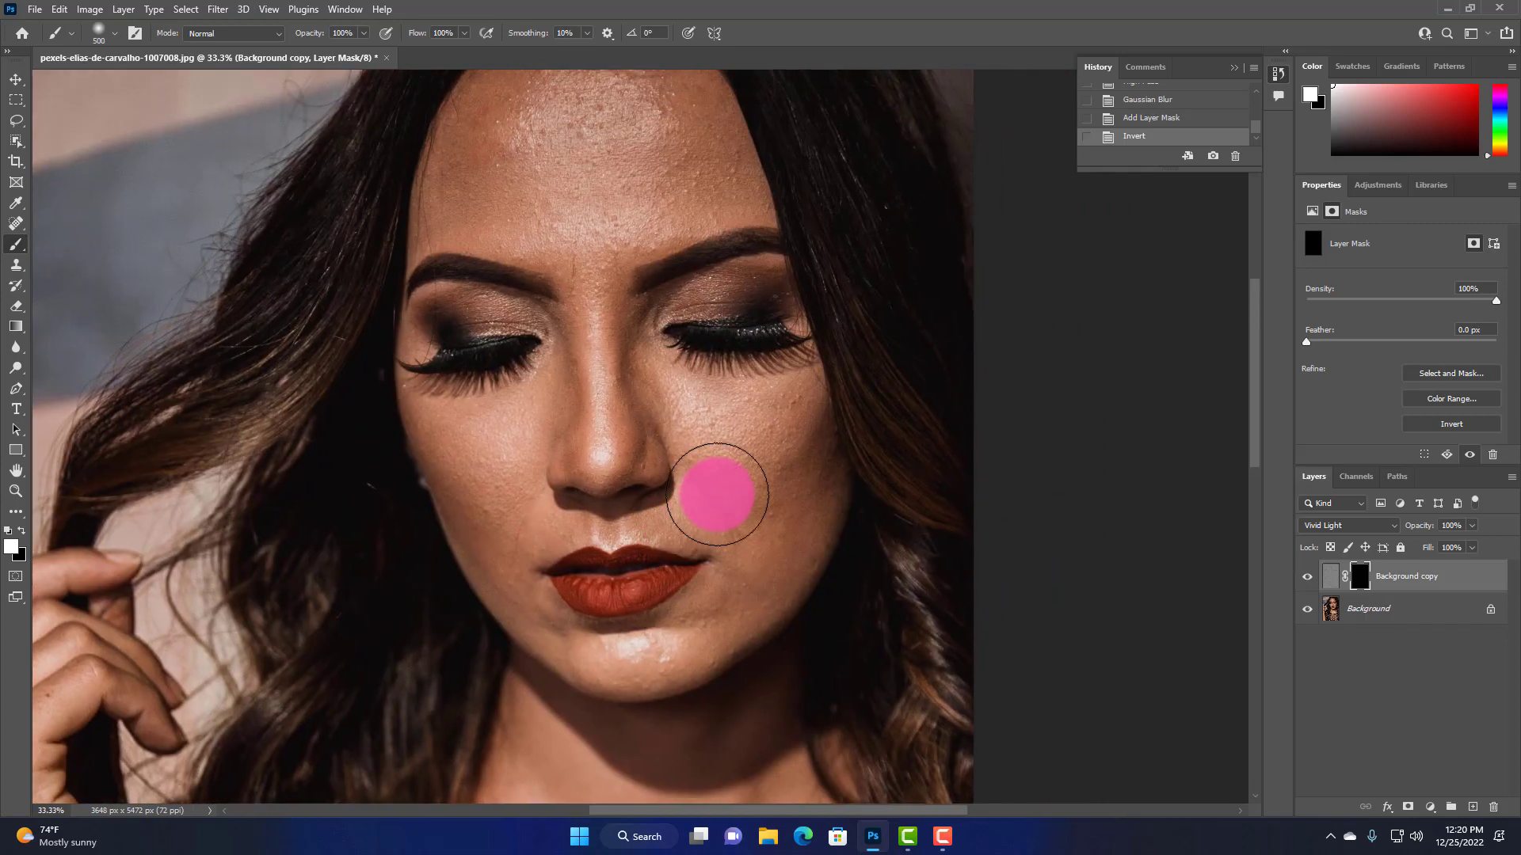
{"action": "key", "text": "bracketleft"}
{"action": "key", "text": "bracketleft"}
{"action": "mouse_move", "coordinate": [737, 499]}
{"action": "left_mouse_down"}
{"action": "mouse_move", "coordinate": [746, 524]}
{"action": "mouse_move", "coordinate": [697, 418]}
{"action": "mouse_move", "coordinate": [642, 353]}
{"action": "mouse_move", "coordinate": [676, 425]}
{"action": "mouse_move", "coordinate": [773, 415]}
{"action": "left_mouse_up"}
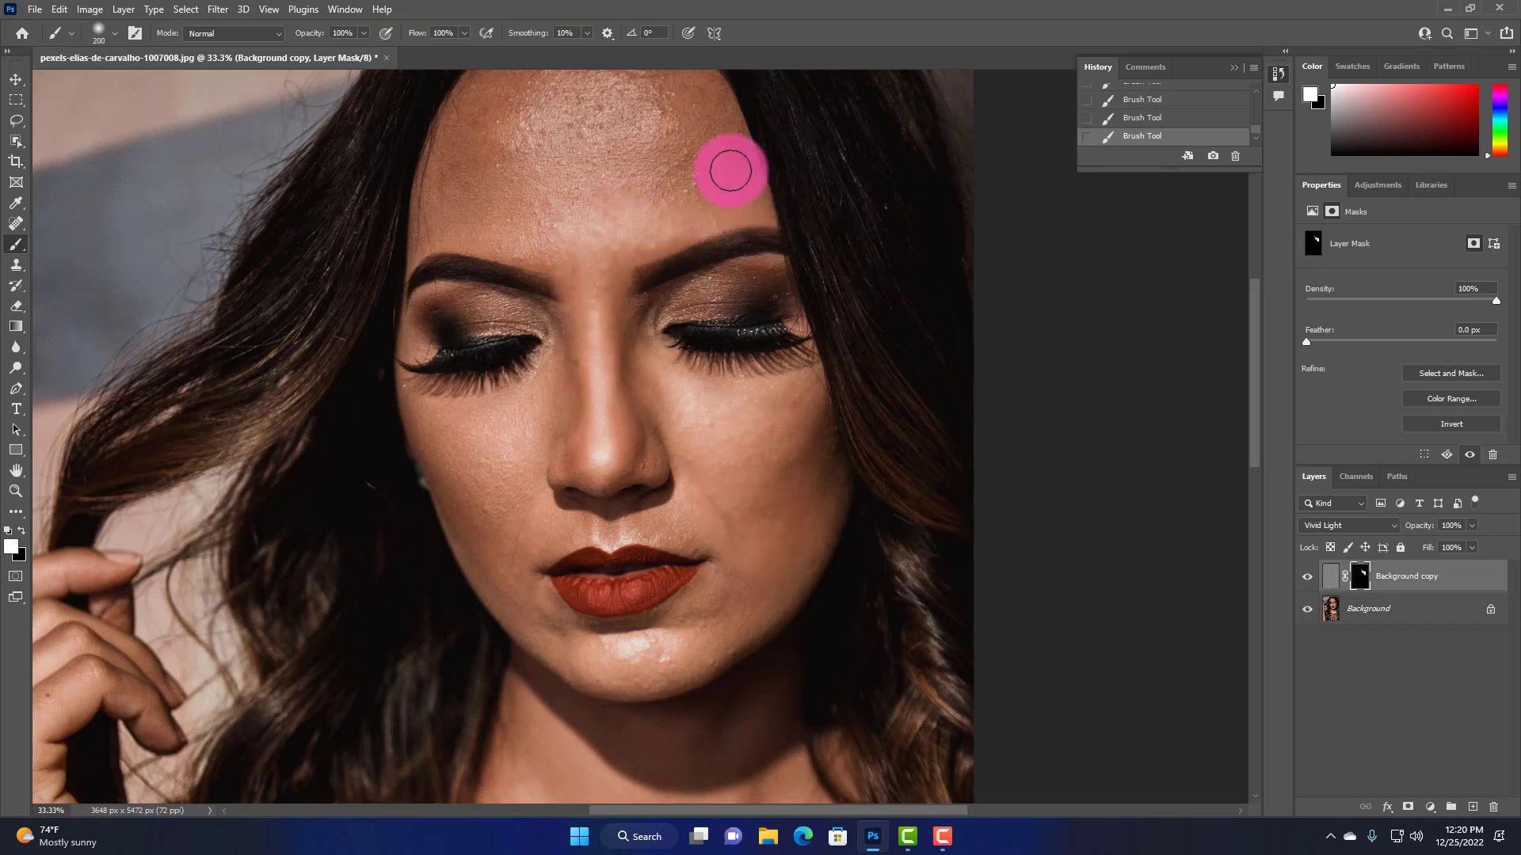
Continue painting white on the mask over the forehead, other cheek, nose and chin, reducing the brush to 150 pixels for smaller areas
{"action": "scroll", "coordinate": [697, 158], "scroll_direction": "up", "scroll_amount": 1}
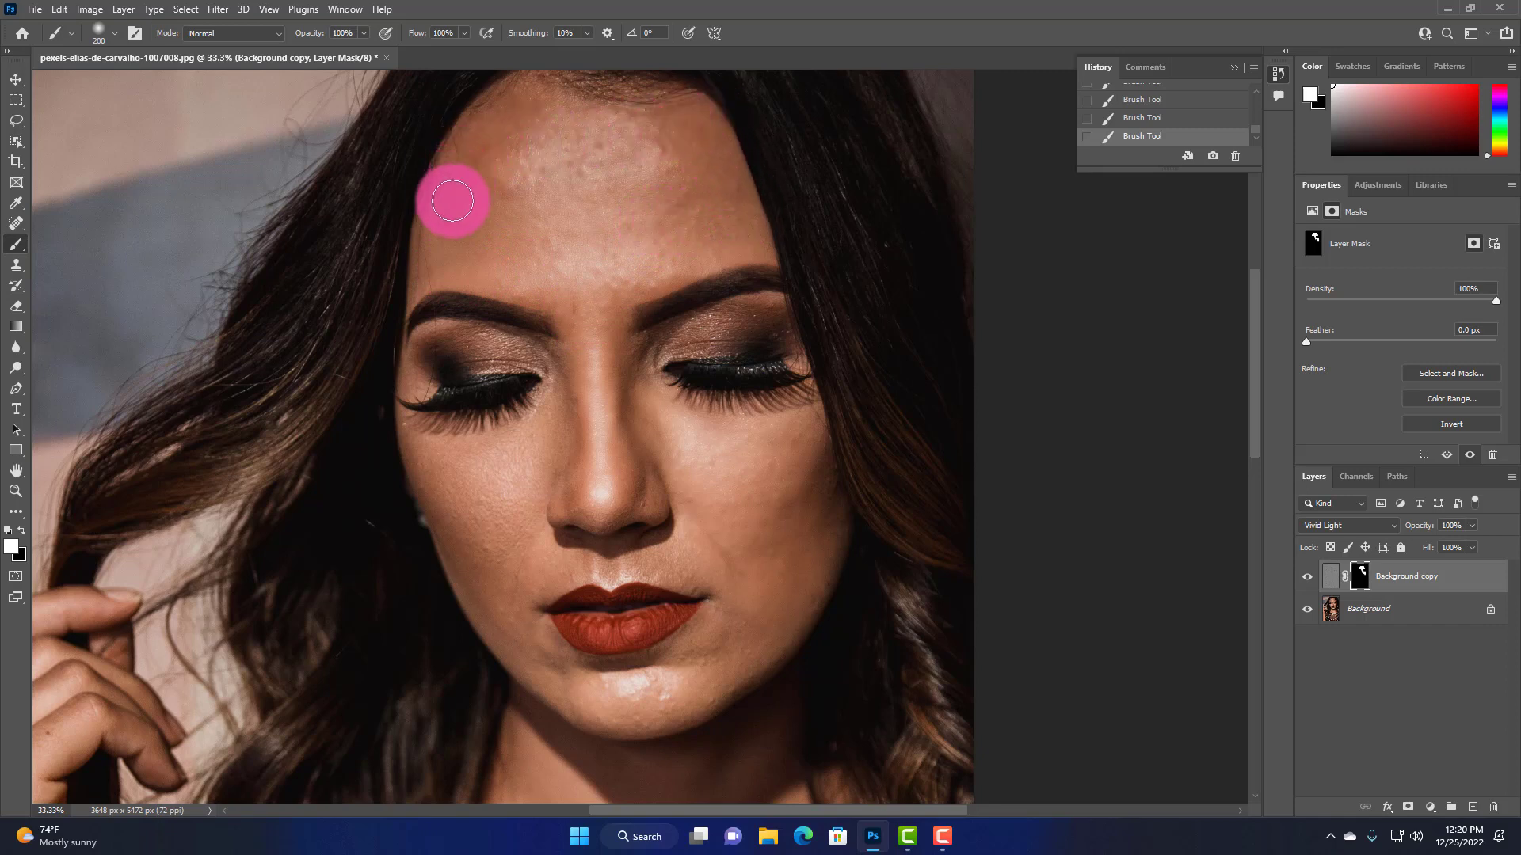
{"action": "scroll", "coordinate": [470, 204], "scroll_direction": "down", "scroll_amount": 3}
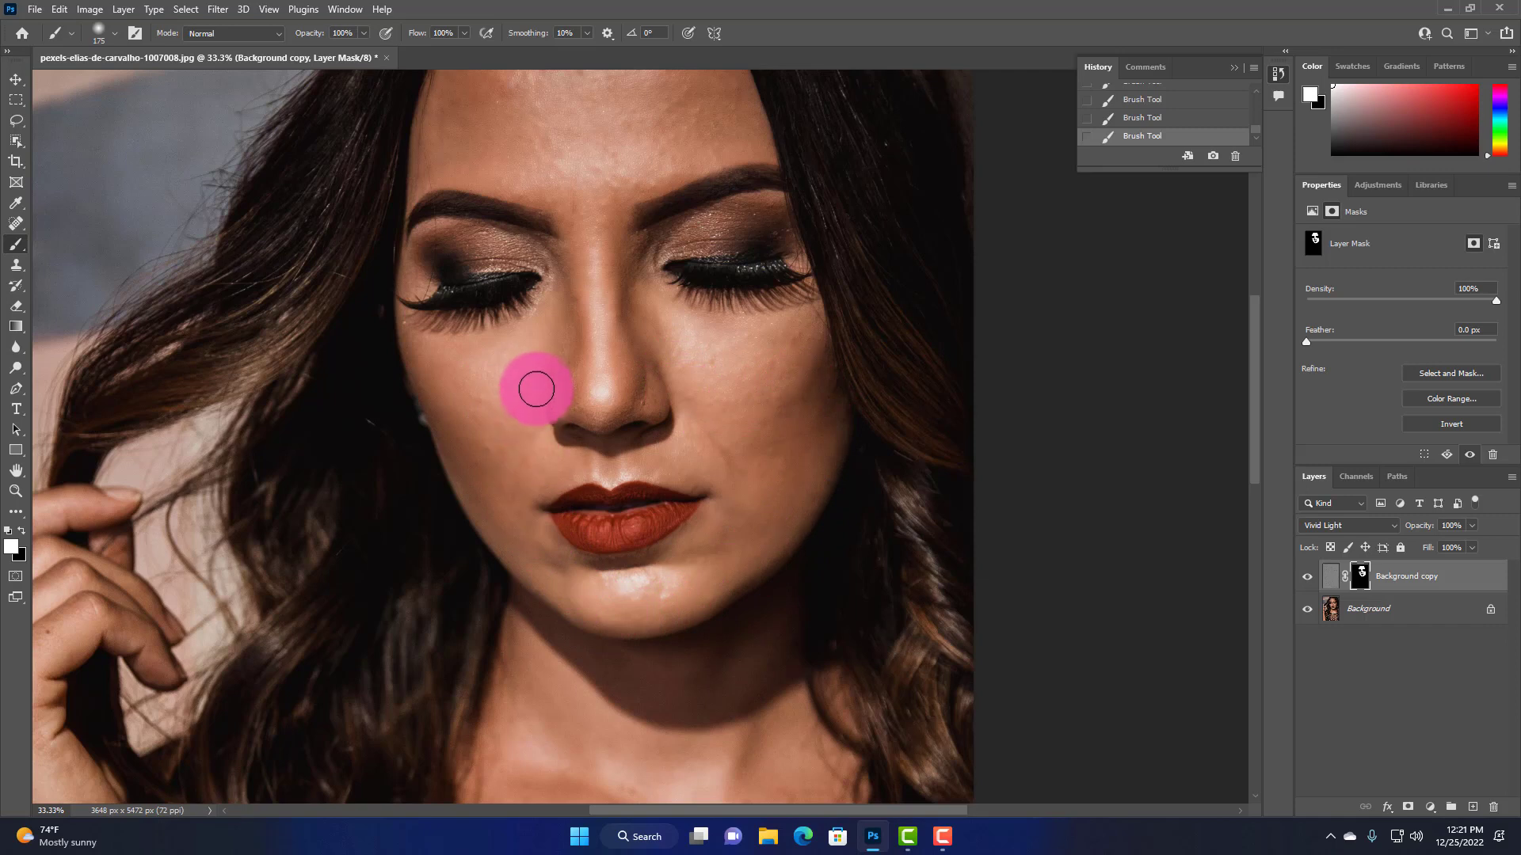
{"action": "key", "text": "["}
{"action": "mouse_move", "coordinate": [613, 416]}
{"action": "left_mouse_down"}
{"action": "mouse_move", "coordinate": [572, 394]}
{"action": "mouse_move", "coordinate": [592, 310]}
{"action": "mouse_move", "coordinate": [579, 264]}
{"action": "mouse_move", "coordinate": [584, 297]}
{"action": "mouse_move", "coordinate": [606, 303]}
{"action": "mouse_move", "coordinate": [618, 276]}
{"action": "mouse_move", "coordinate": [621, 407]}
{"action": "mouse_move", "coordinate": [652, 406]}
{"action": "mouse_move", "coordinate": [631, 309]}
{"action": "mouse_move", "coordinate": [651, 261]}
{"action": "mouse_move", "coordinate": [687, 220]}
{"action": "mouse_move", "coordinate": [773, 240]}
{"action": "mouse_move", "coordinate": [683, 260]}
{"action": "mouse_move", "coordinate": [762, 204]}
{"action": "mouse_move", "coordinate": [786, 214]}
{"action": "mouse_move", "coordinate": [545, 274]}
{"action": "mouse_move", "coordinate": [518, 253]}
{"action": "mouse_move", "coordinate": [444, 267]}
{"action": "mouse_move", "coordinate": [527, 251]}
{"action": "mouse_move", "coordinate": [507, 240]}
{"action": "mouse_move", "coordinate": [461, 237]}
{"action": "mouse_move", "coordinate": [419, 261]}
{"action": "mouse_move", "coordinate": [412, 289]}
{"action": "mouse_move", "coordinate": [549, 288]}
{"action": "mouse_move", "coordinate": [526, 386]}
{"action": "mouse_move", "coordinate": [528, 520]}
{"action": "mouse_move", "coordinate": [617, 599]}
{"action": "mouse_move", "coordinate": [677, 606]}
{"action": "mouse_move", "coordinate": [625, 610]}
{"action": "mouse_move", "coordinate": [760, 560]}
{"action": "mouse_move", "coordinate": [806, 492]}
{"action": "mouse_move", "coordinate": [798, 340]}
{"action": "mouse_move", "coordinate": [749, 386]}
{"action": "left_mouse_up"}
{"action": "scroll", "coordinate": [748, 386], "scroll_direction": "up", "scroll_amount": 1}
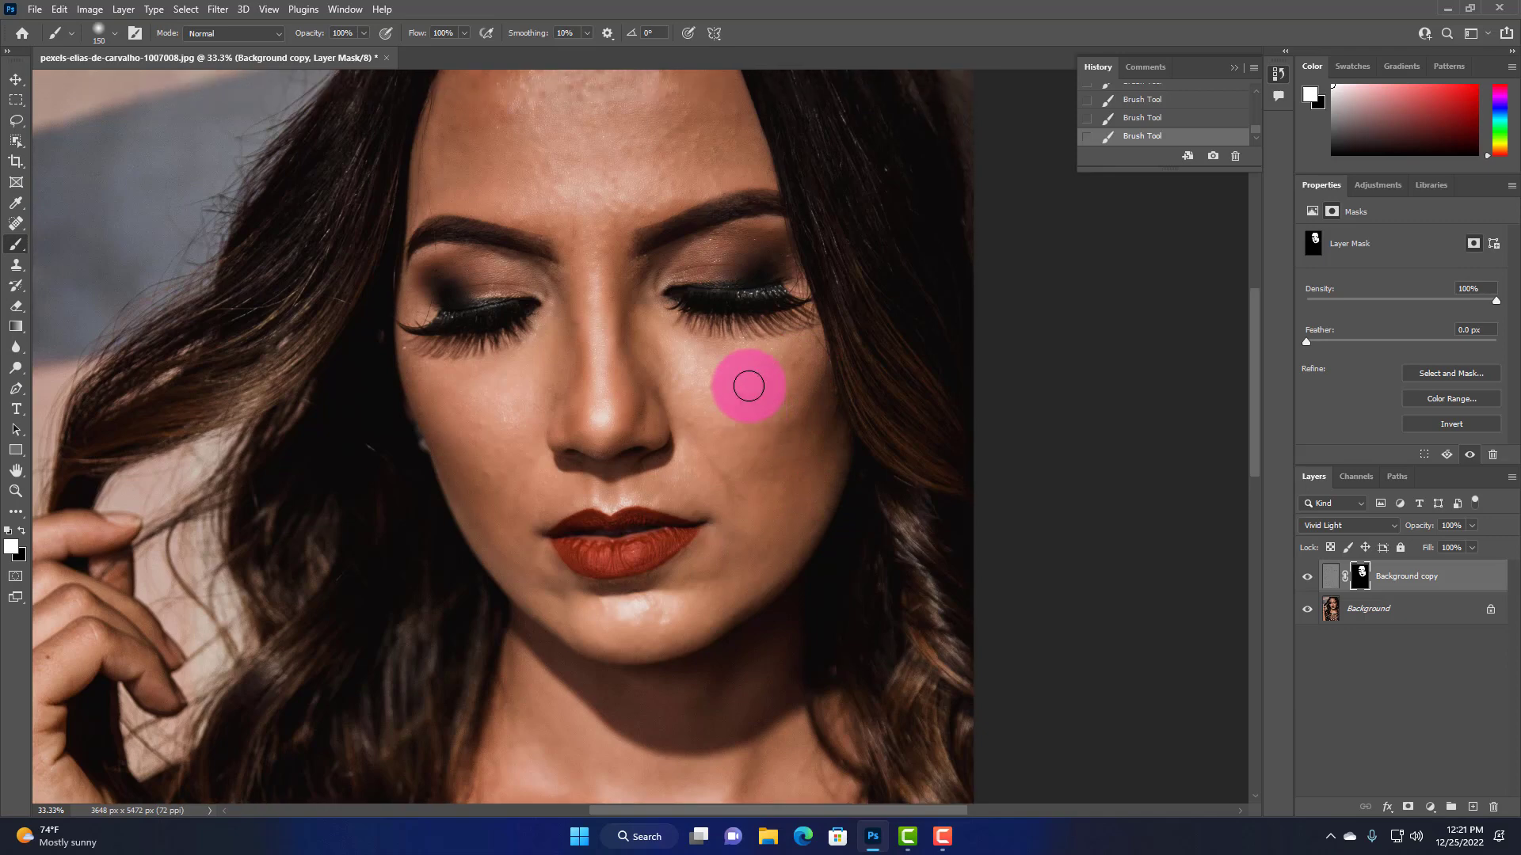
Apply a Curves adjustment to the layer mask, raising the midtone point to input 121, output 138
{"action": "scroll", "coordinate": [749, 386], "scroll_direction": "down", "scroll_amount": 1}
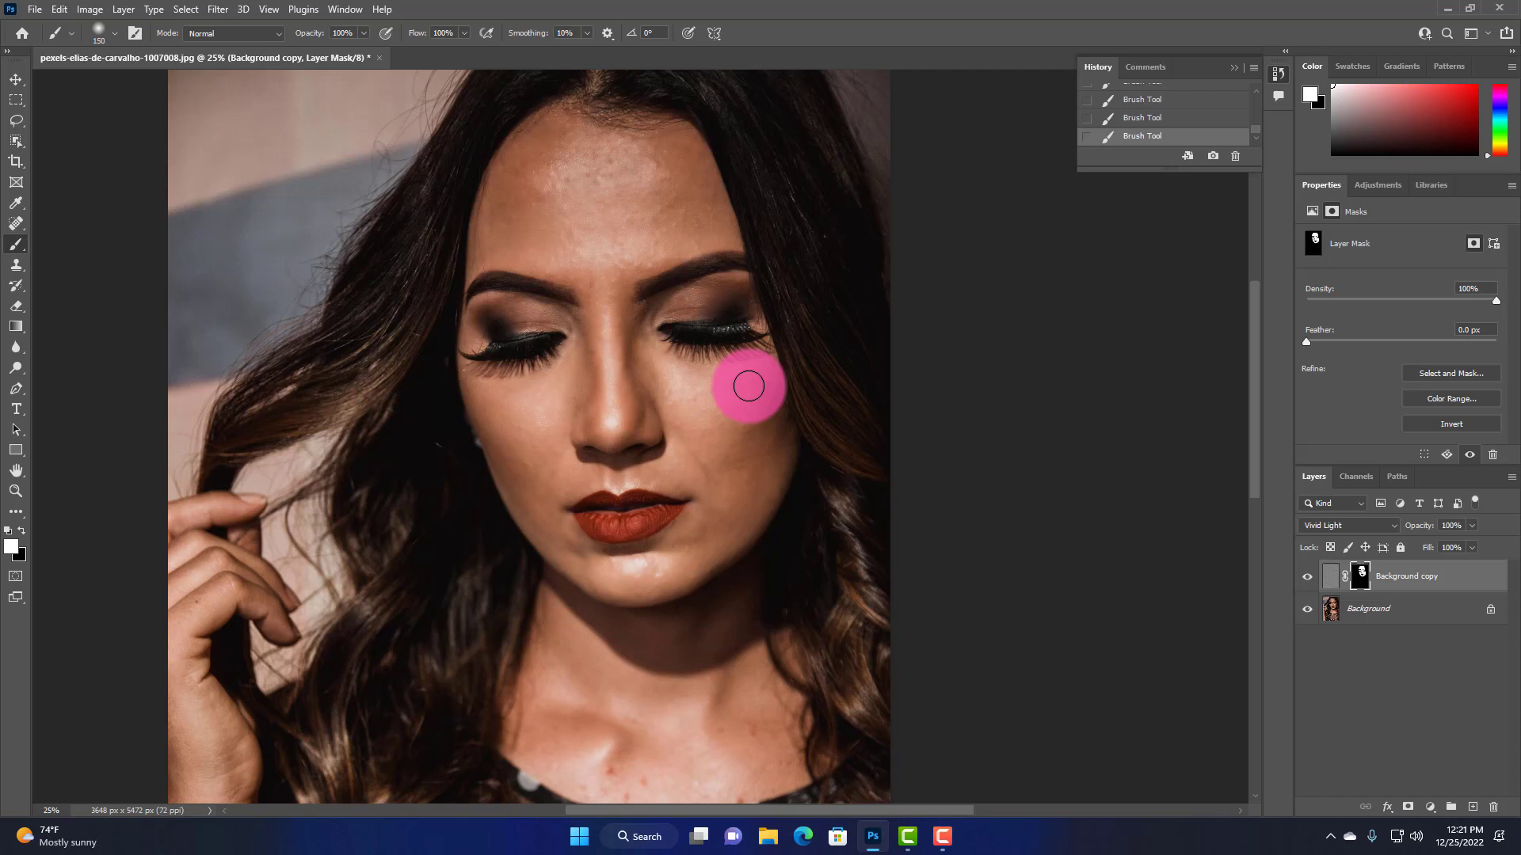
{"action": "key", "text": "ctrl+m"}
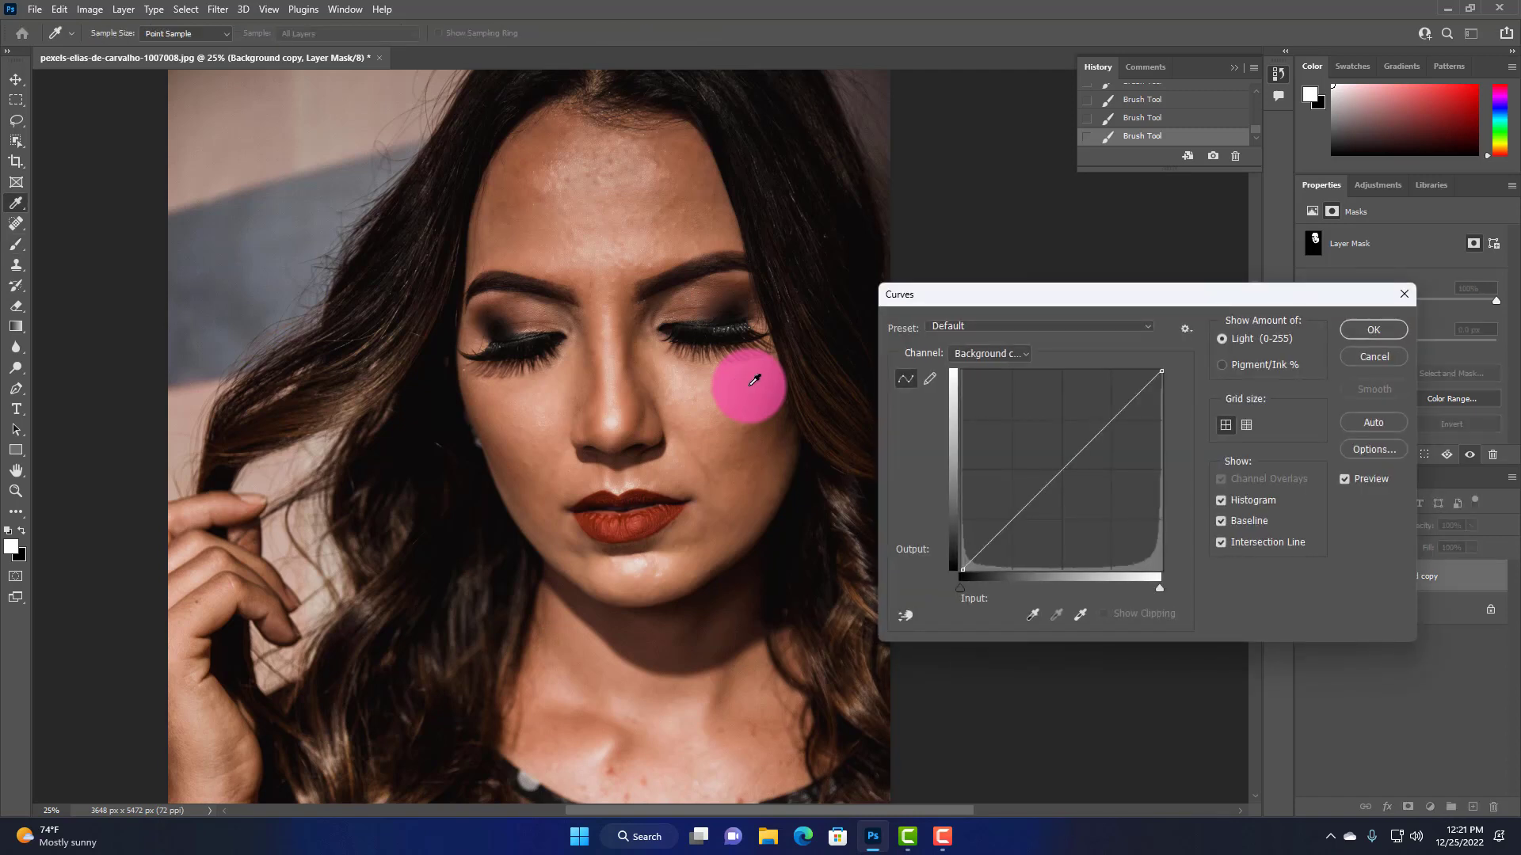
{"action": "left_click", "coordinate": [1059, 467]}
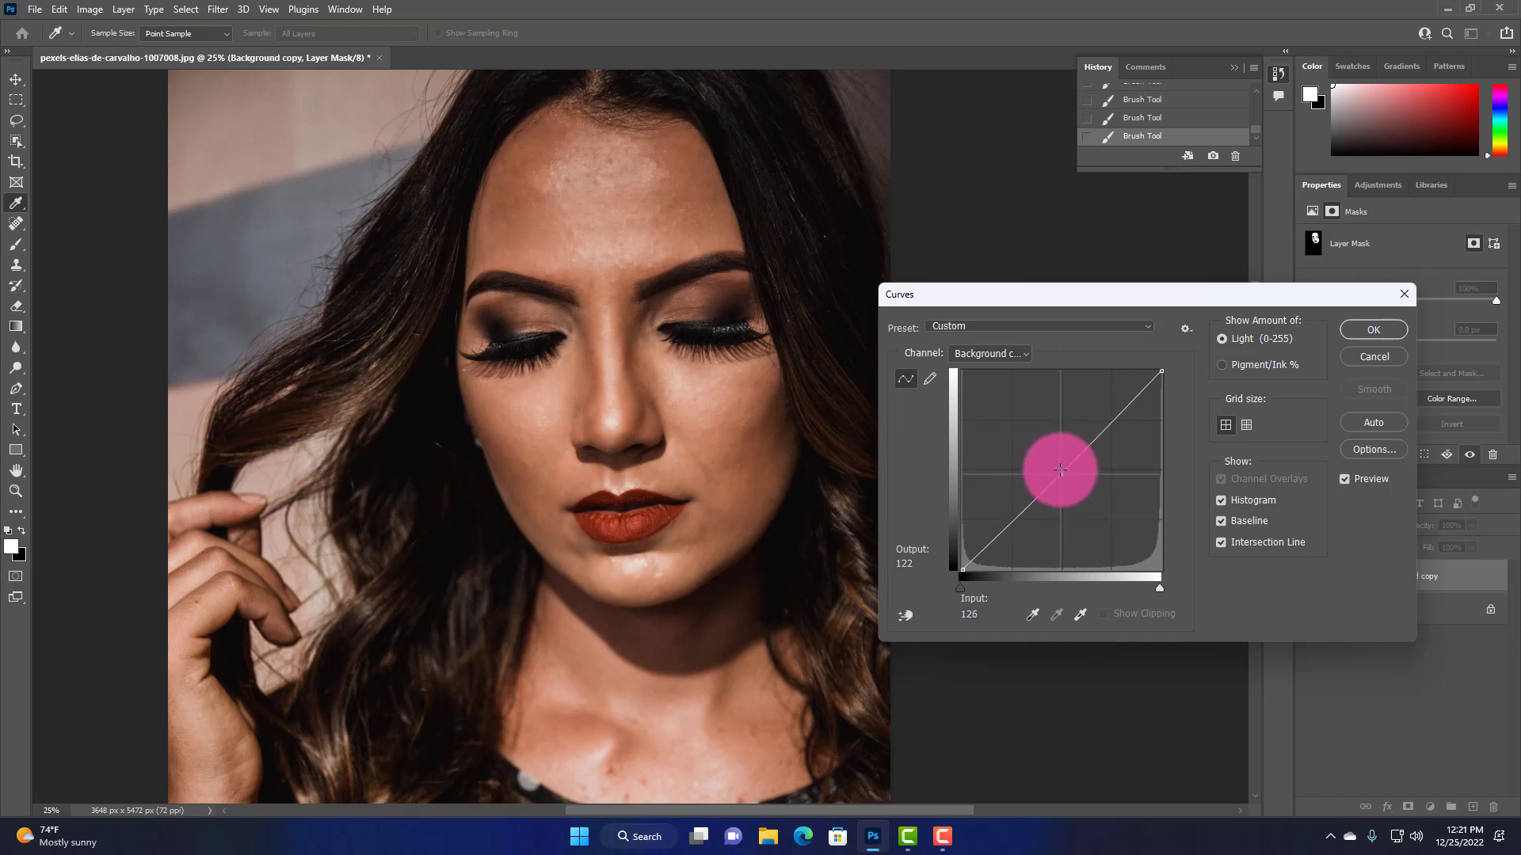
{"action": "left_click_drag", "start_coordinate": [1060, 467], "coordinate": [1056, 461]}
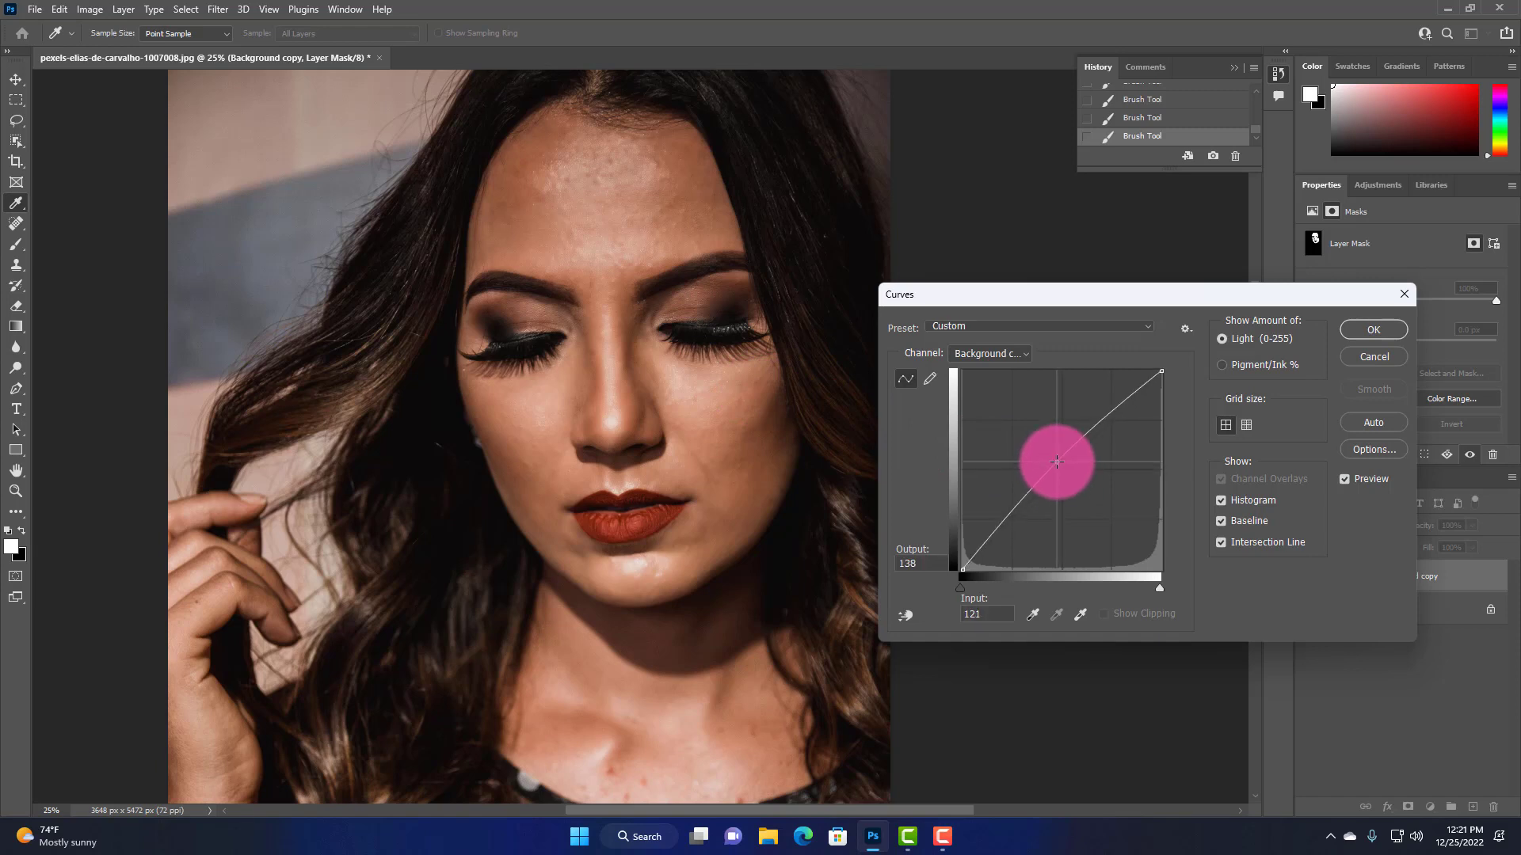
{"action": "left_click", "coordinate": [1373, 331]}
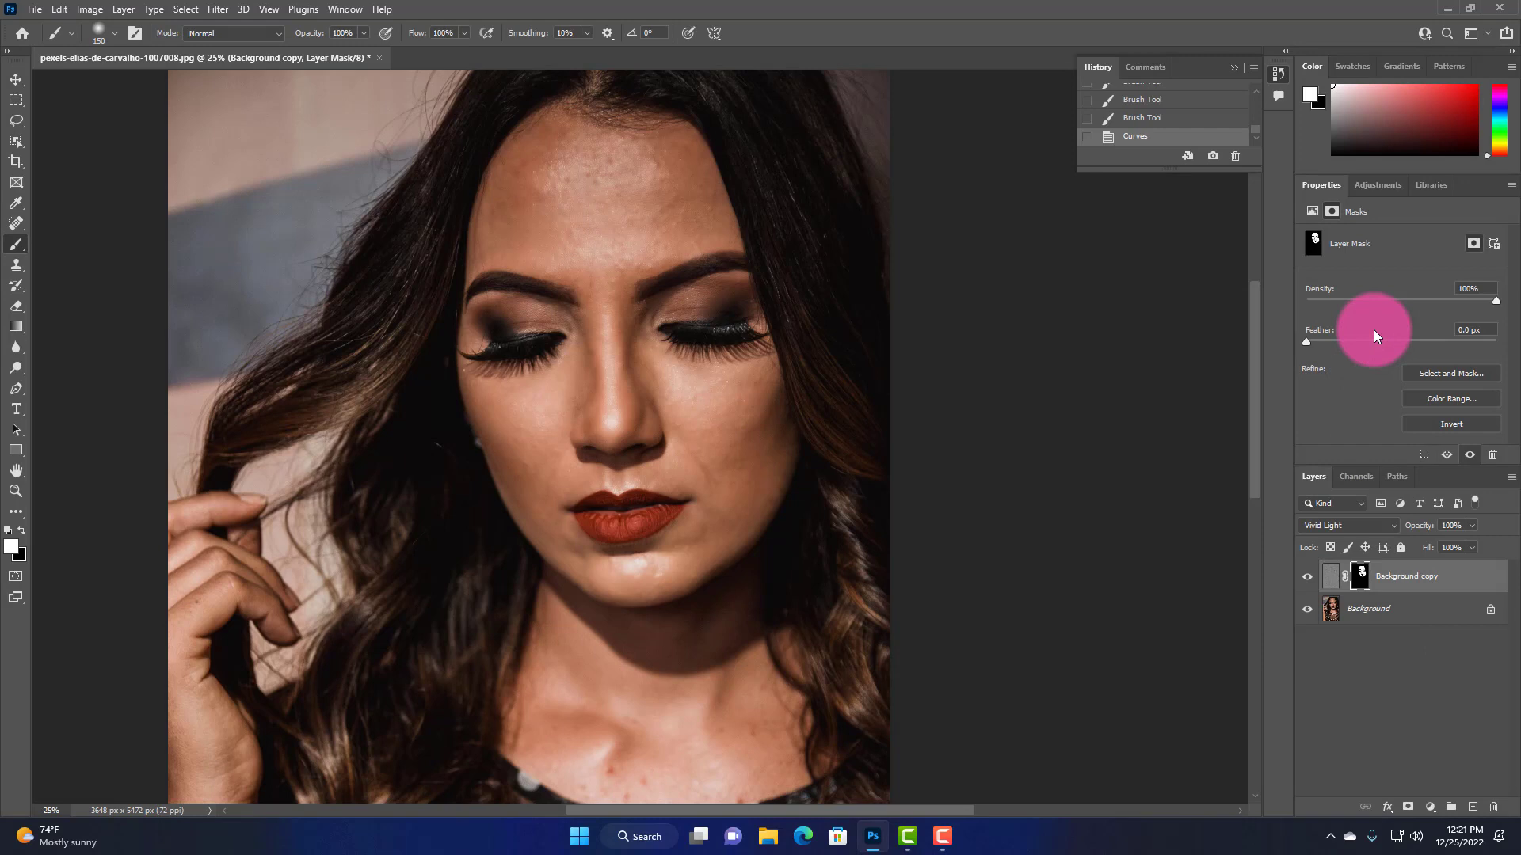
Apply a Curves adjustment to the layer's image pixels, raising the RGB midtone point to input 123, output 138
{"action": "left_click", "coordinate": [1332, 581]}
{"action": "key", "text": "ctrl+m"}
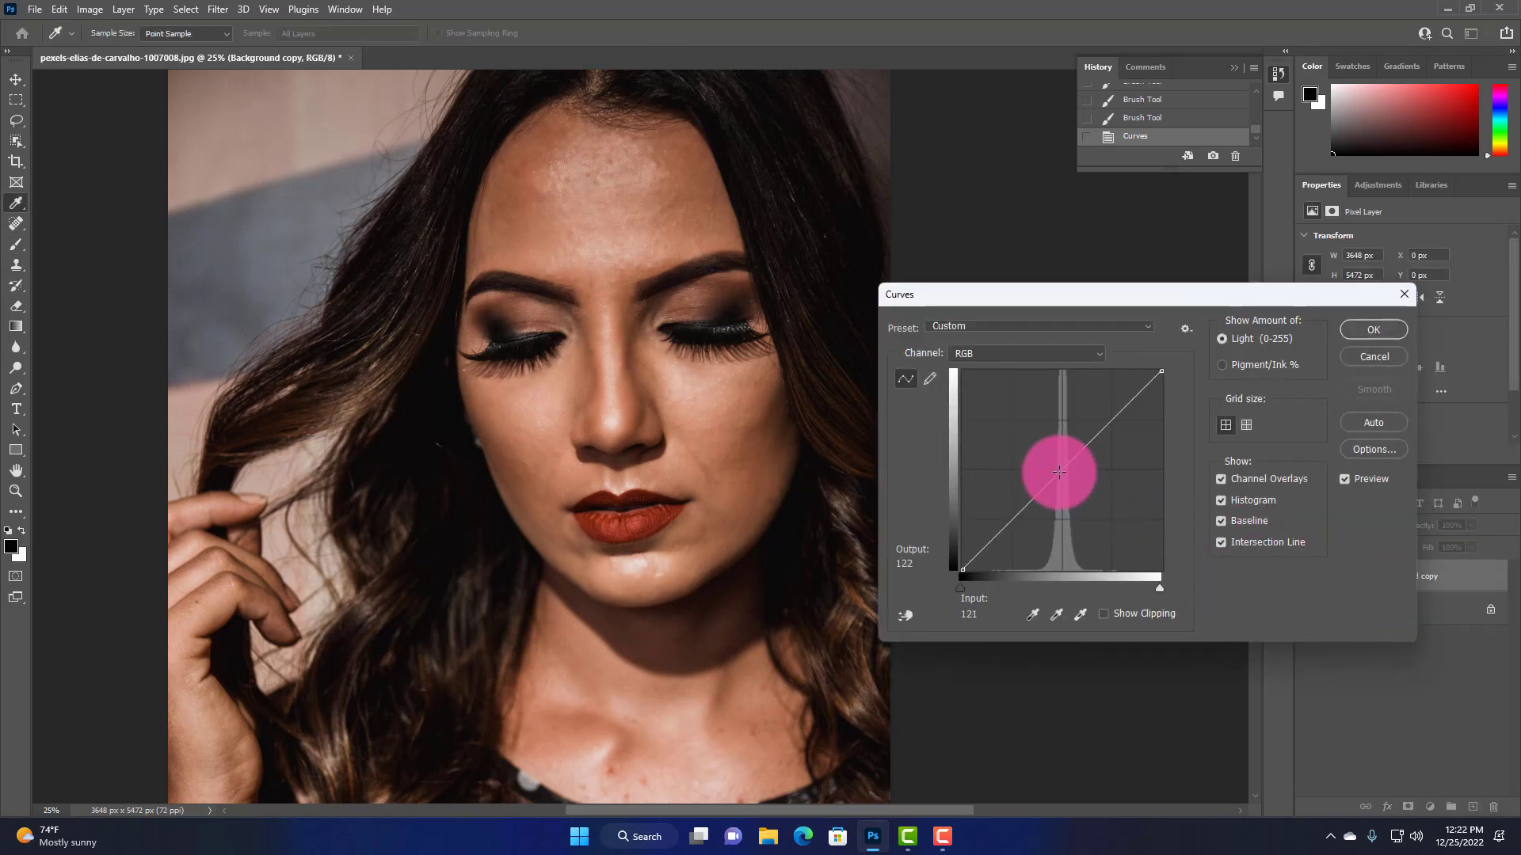
{"action": "left_click_drag", "start_coordinate": [1056, 473], "coordinate": [1058, 461]}
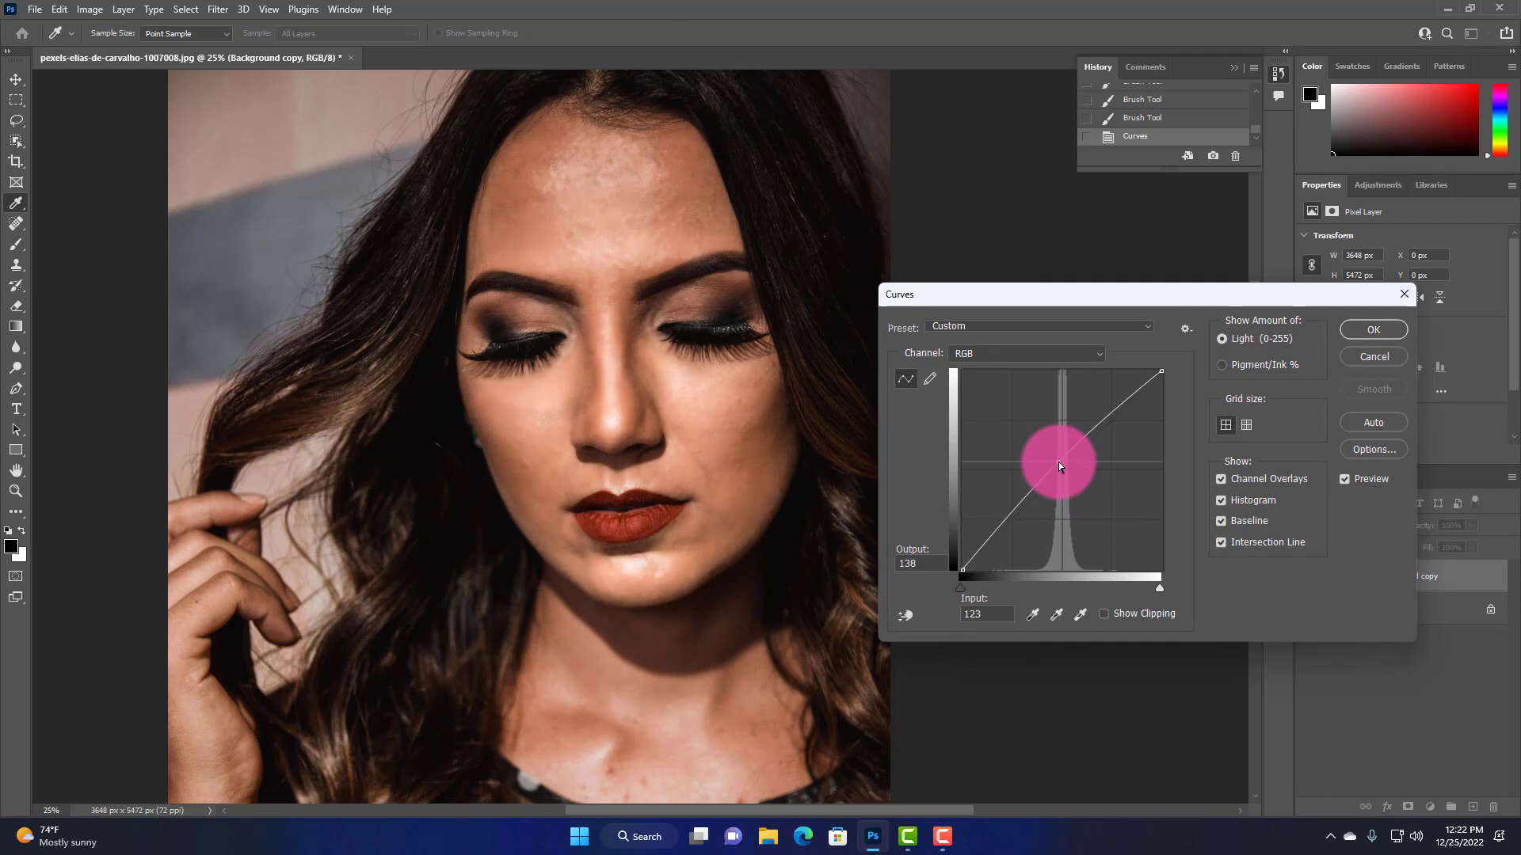
{"action": "left_click", "coordinate": [1373, 328]}
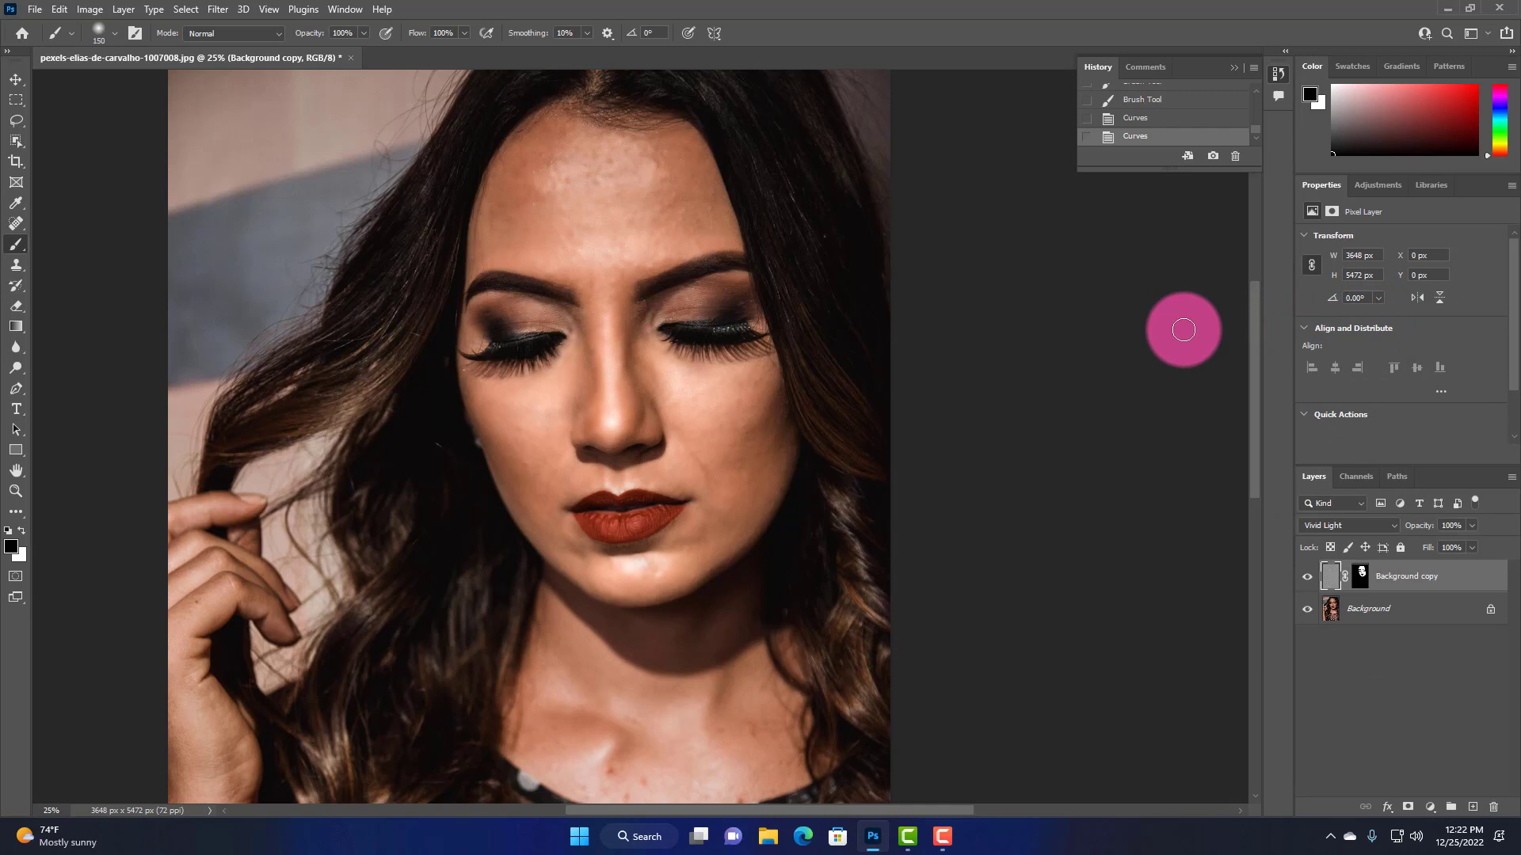
Duplicate the Background layer and merge the duplicate with the masked smoothing layer above it
{"action": "key", "text": "ctrl+minus"}
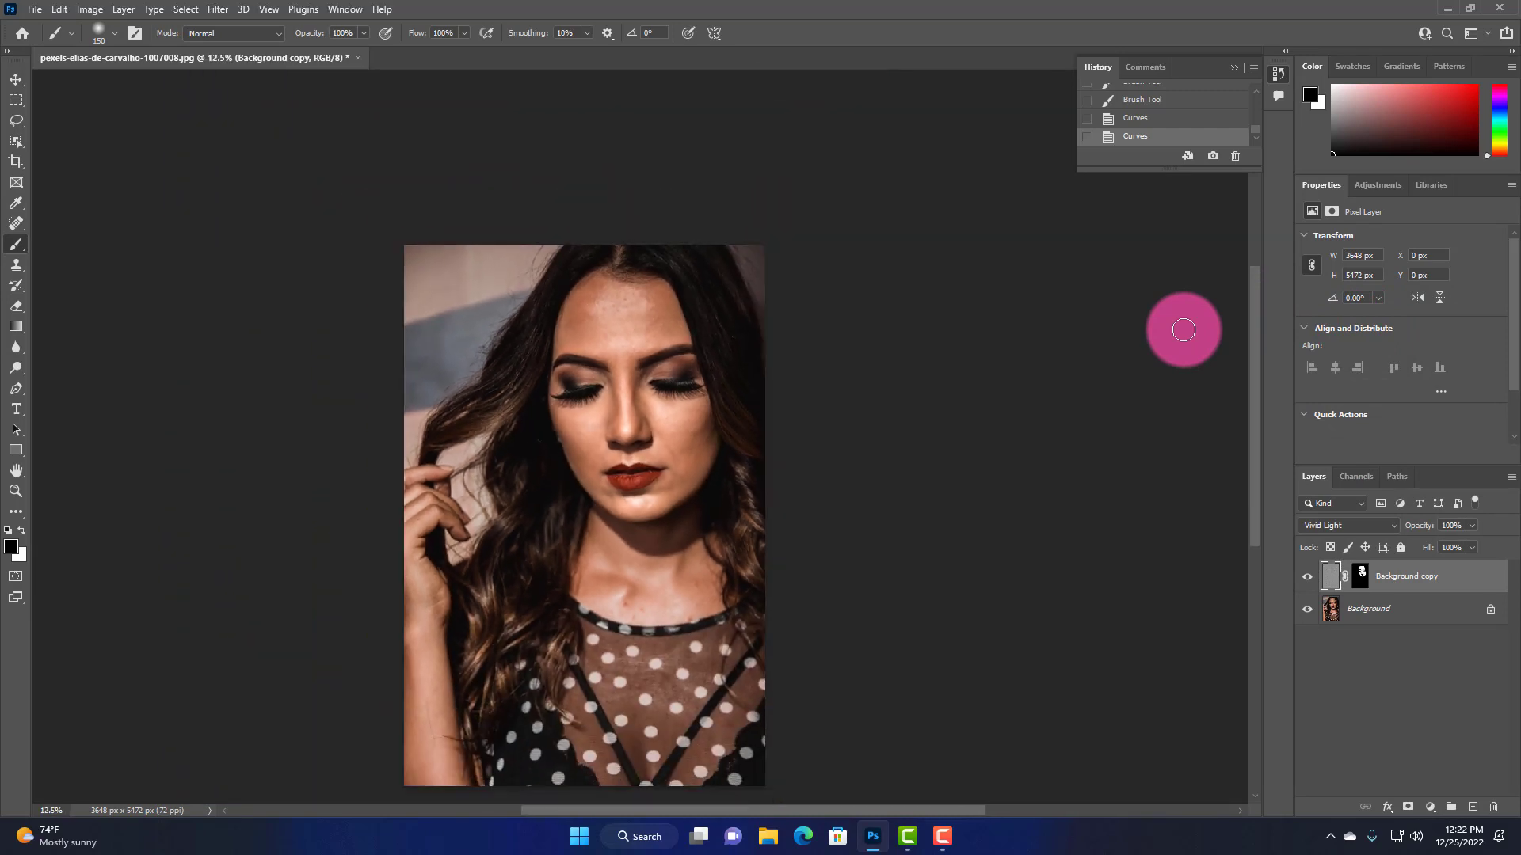
{"action": "key", "text": "ctrl+plus"}
{"action": "left_click_drag", "start_coordinate": [1439, 615], "coordinate": [1477, 811]}
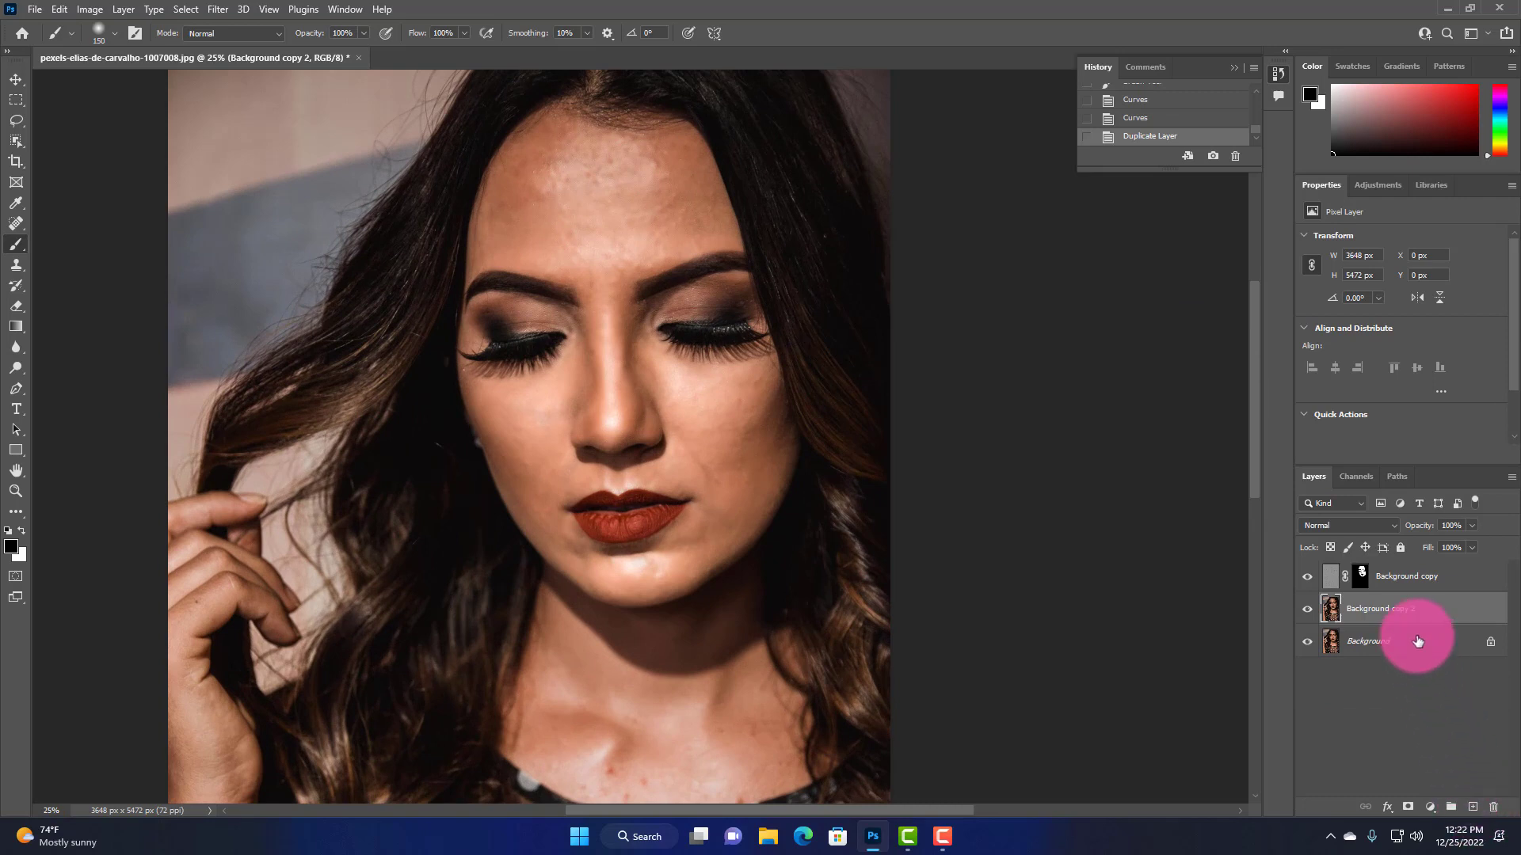
{"action": "left_click", "coordinate": [1395, 576], "text": "shift"}
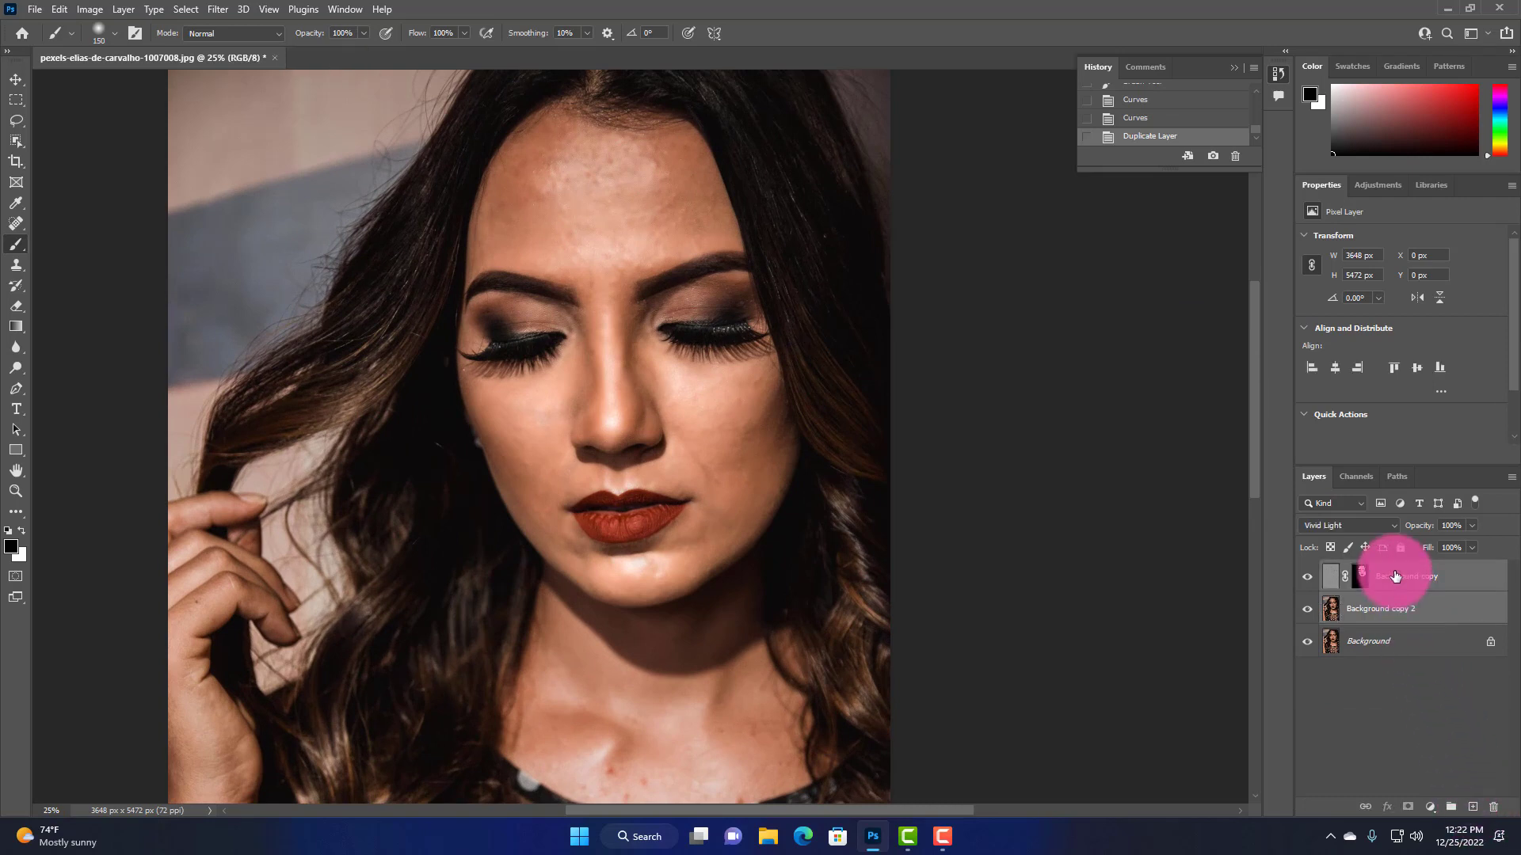
{"action": "key", "text": "ctrl+e"}
Toggle the merged layer's visibility repeatedly to compare the skin before and after smoothing, leaving the layer visible
{"action": "left_click", "coordinate": [1308, 577]}
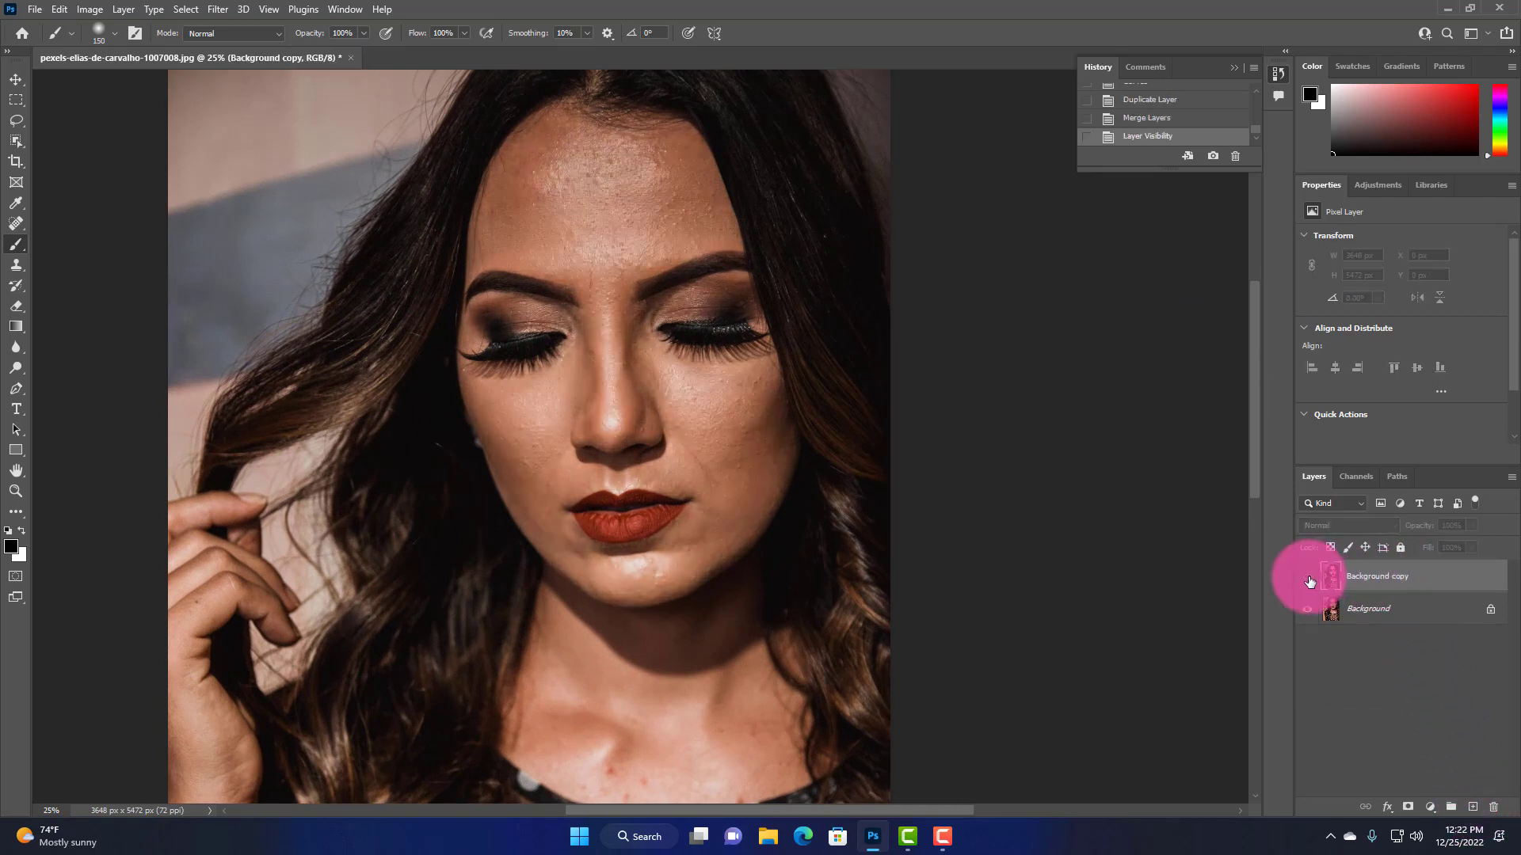
{"action": "left_click", "coordinate": [1308, 578]}
{"action": "left_click", "coordinate": [1308, 577]}
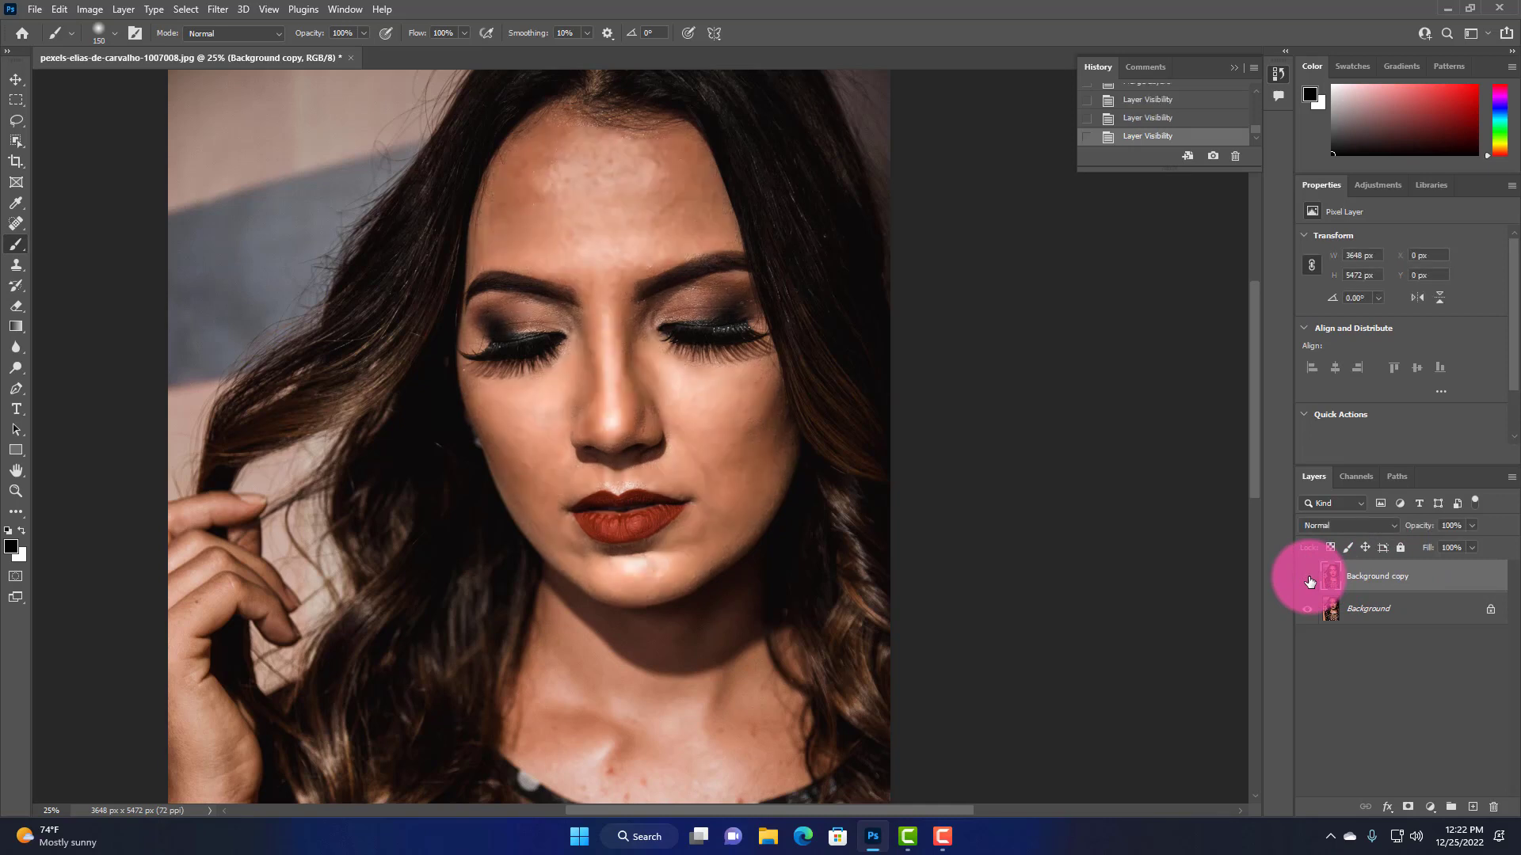
{"action": "left_click", "coordinate": [1307, 577]}
{"action": "left_click", "coordinate": [1307, 578]}
{"action": "left_click", "coordinate": [1308, 578]}
{"action": "left_click", "coordinate": [1308, 577]}
{"action": "left_click", "coordinate": [1307, 577]}
{"action": "scroll", "coordinate": [779, 403], "scroll_direction": "down", "scroll_amount": 2}
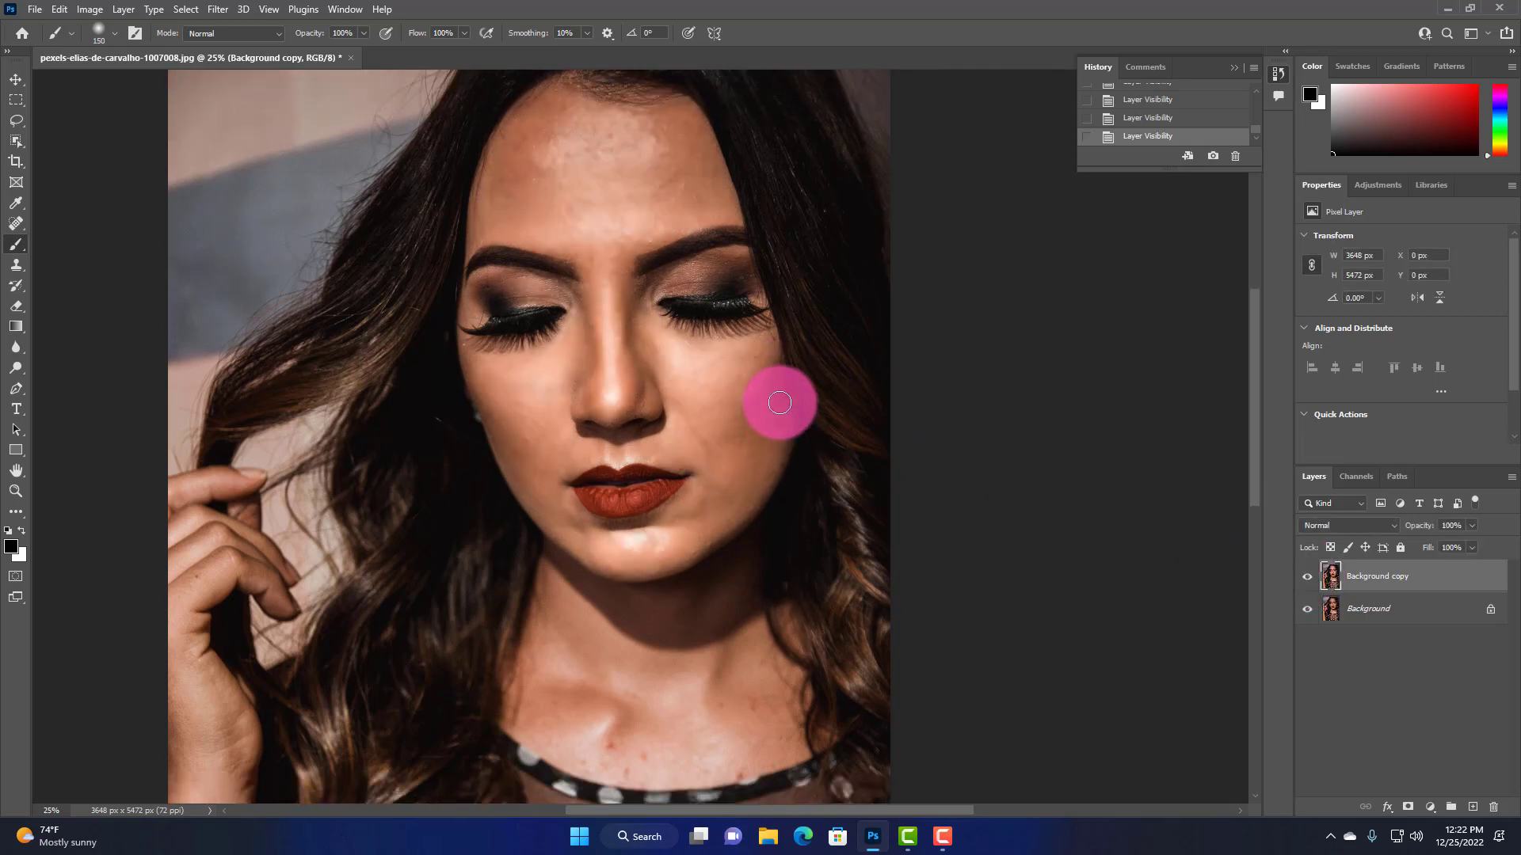